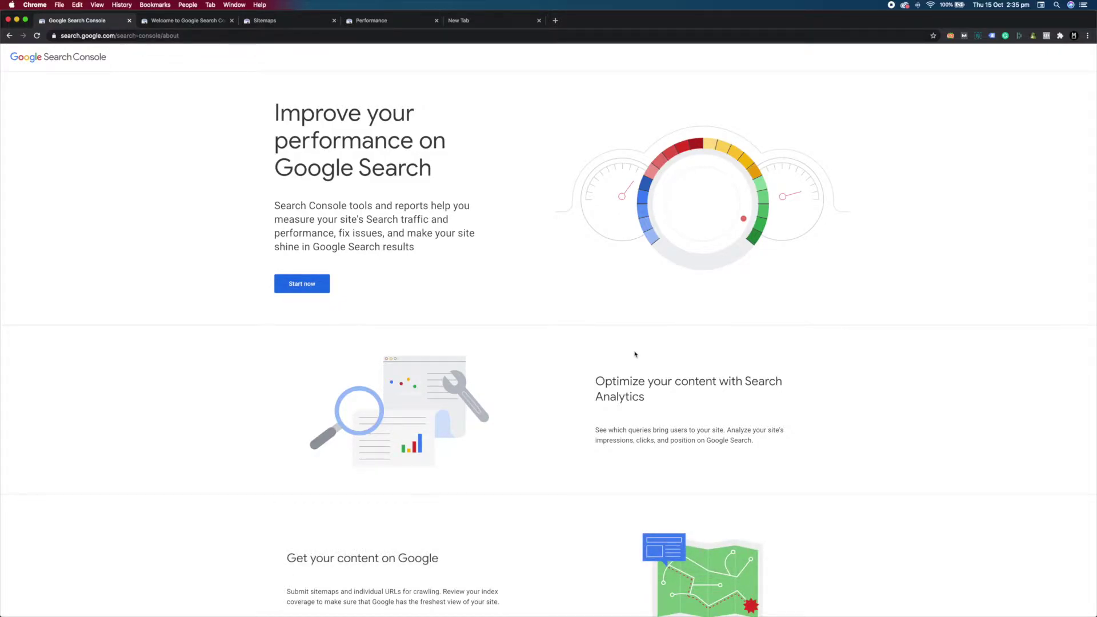
{"action": "scroll", "coordinate": [635, 354], "scroll_direction": "down", "scroll_amount": 4}
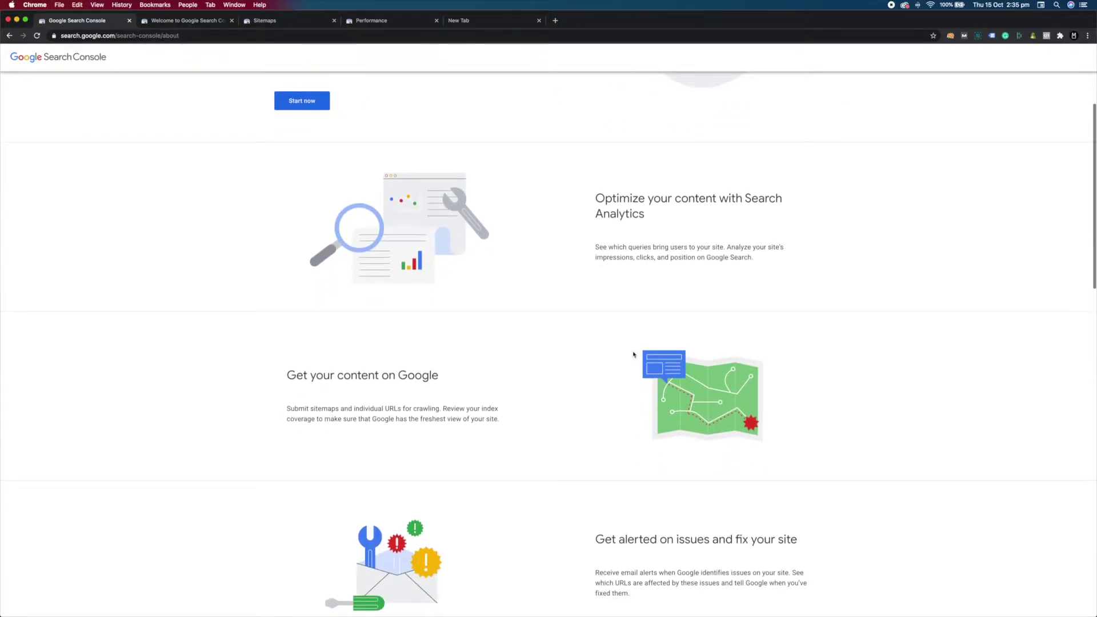
{"action": "scroll", "coordinate": [633, 354], "scroll_direction": "down", "scroll_amount": 4}
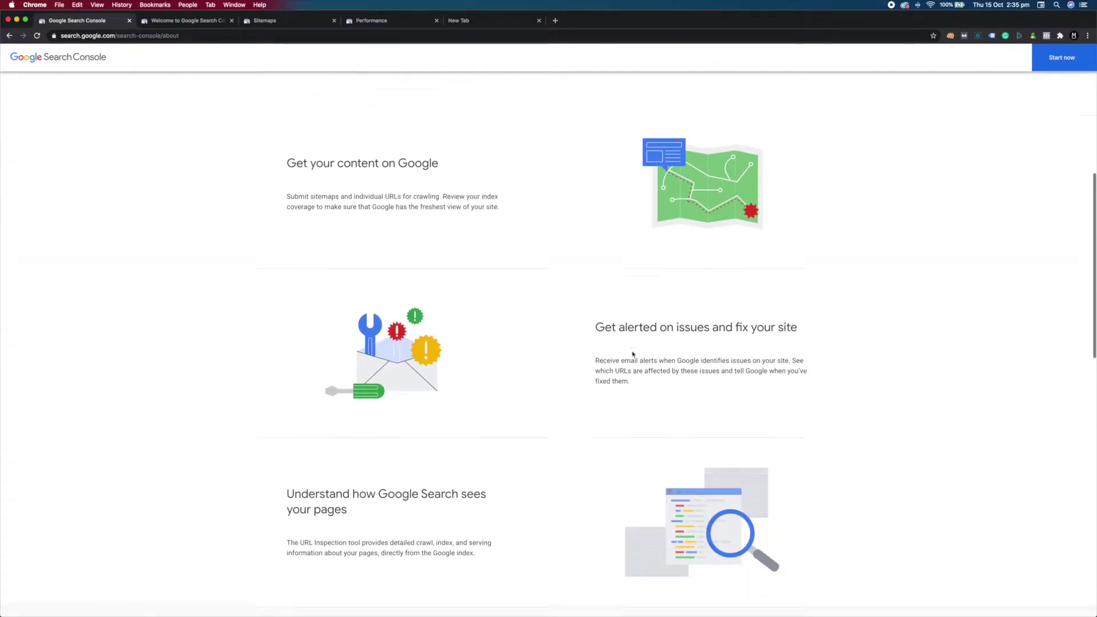
{"action": "scroll", "coordinate": [633, 354], "scroll_direction": "down", "scroll_amount": 3}
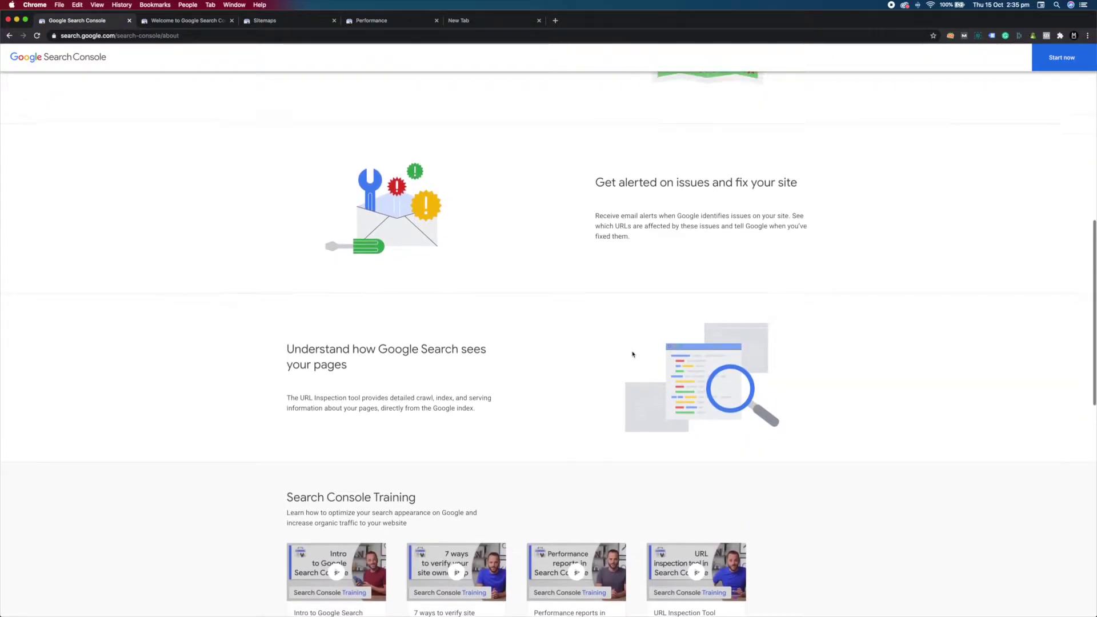
{"action": "scroll", "coordinate": [632, 354], "scroll_direction": "up", "scroll_amount": 7}
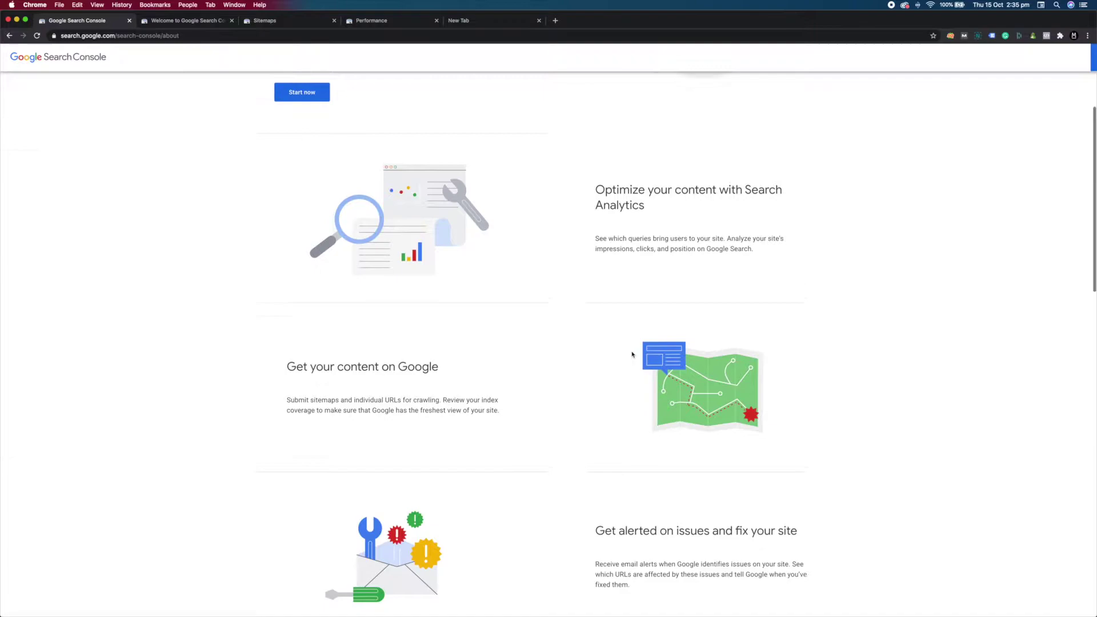
{"action": "scroll", "coordinate": [633, 354], "scroll_direction": "up", "scroll_amount": 4}
{"action": "scroll", "coordinate": [632, 354], "scroll_direction": "up", "scroll_amount": 1}
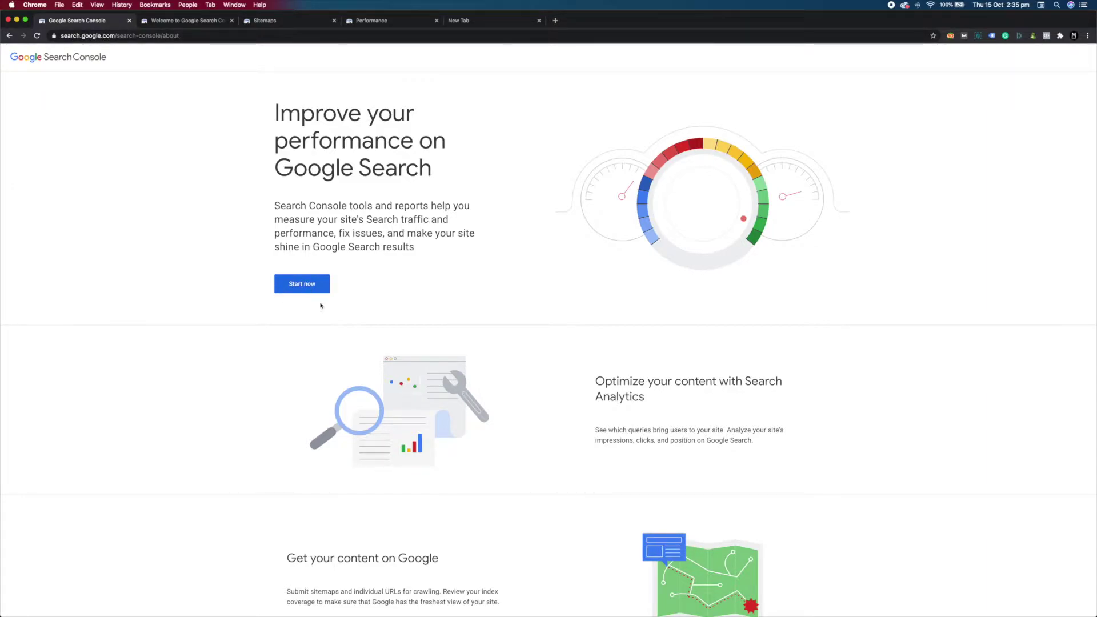
Add mechanised.agency as a Domain property and continue to its DNS TXT verification dialog
{"action": "left_click", "coordinate": [191, 22]}
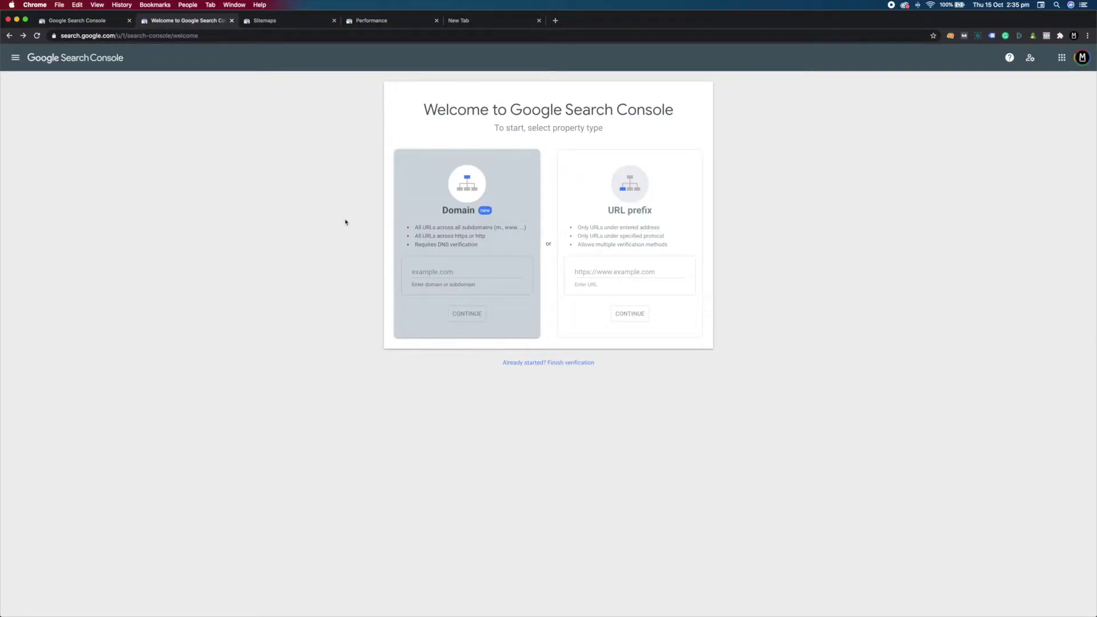
{"action": "left_click", "coordinate": [467, 272]}
{"action": "type", "text": "mechanised.agency"}
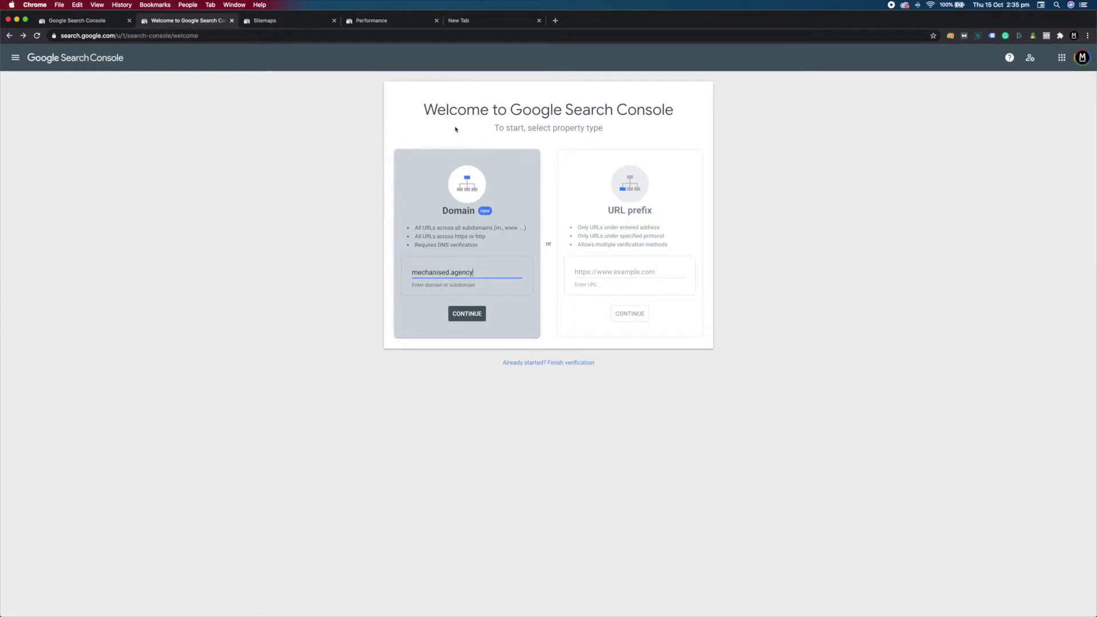
{"action": "left_click", "coordinate": [469, 315]}
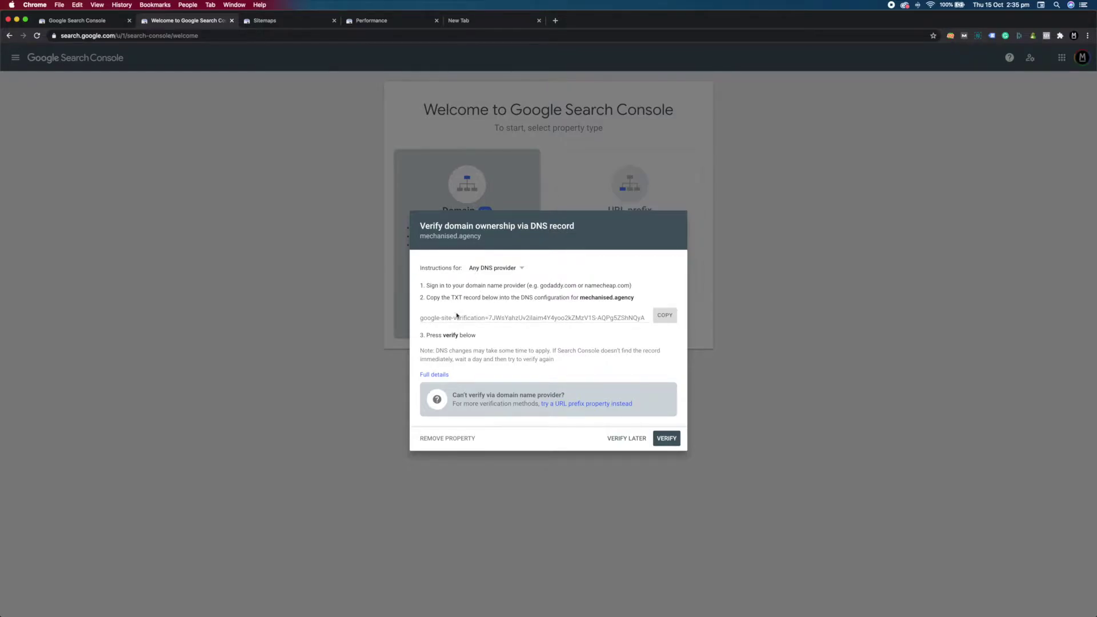
Highlight the DNS TXT record value and the note about DNS change delays
{"action": "left_click_drag", "start_coordinate": [421, 319], "coordinate": [648, 317]}
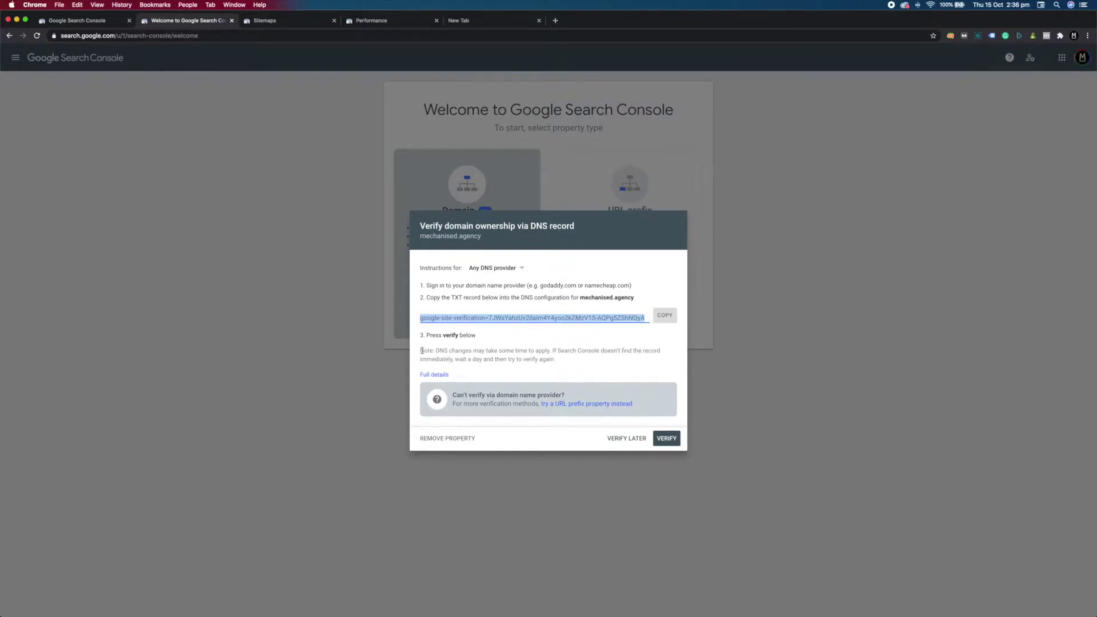
{"action": "left_click_drag", "start_coordinate": [421, 350], "coordinate": [555, 359]}
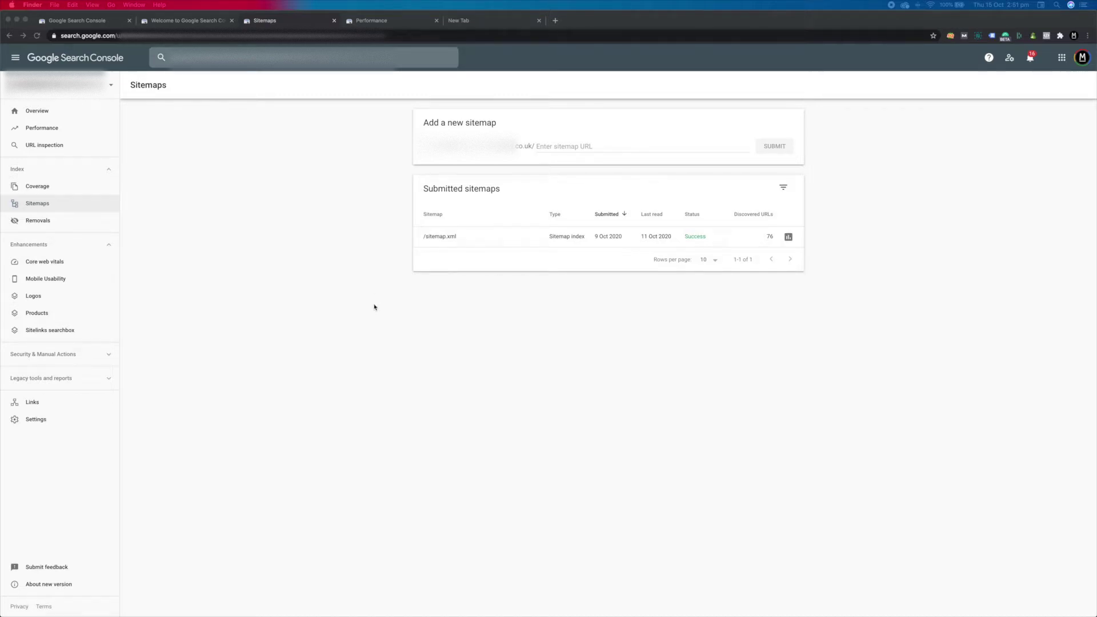
Enter sitemap.xml as the new sitemap address
{"action": "left_click", "coordinate": [577, 148]}
{"action": "left_click", "coordinate": [587, 147]}
{"action": "type", "text": "sitemap.xml"}
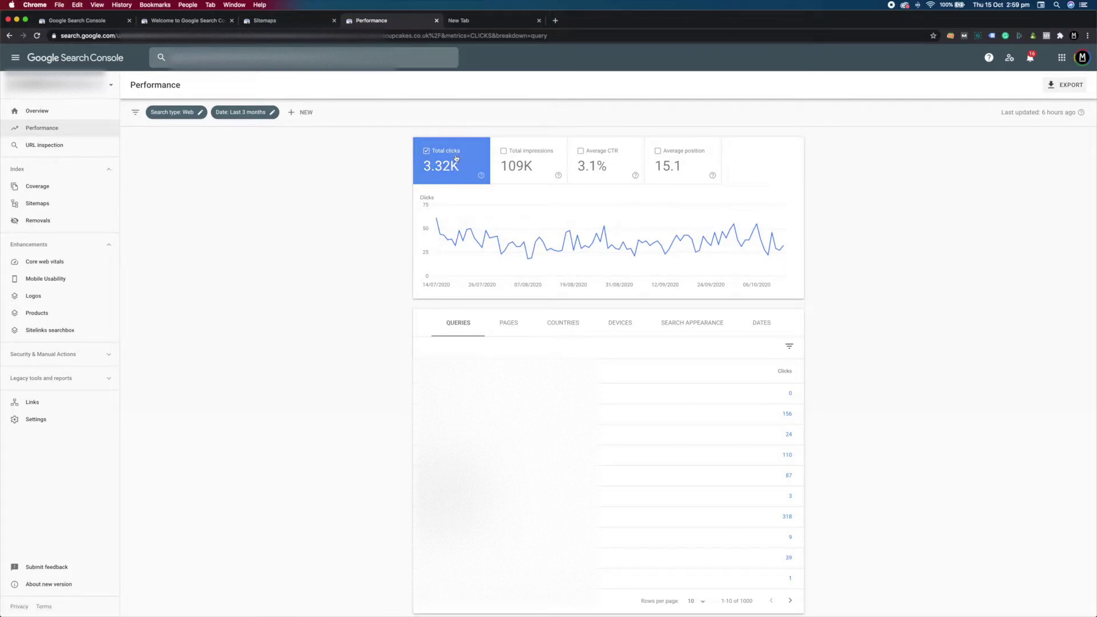
Chart total impressions, average CTR and average position with clicks, and break results down by page
{"action": "left_click", "coordinate": [538, 160]}
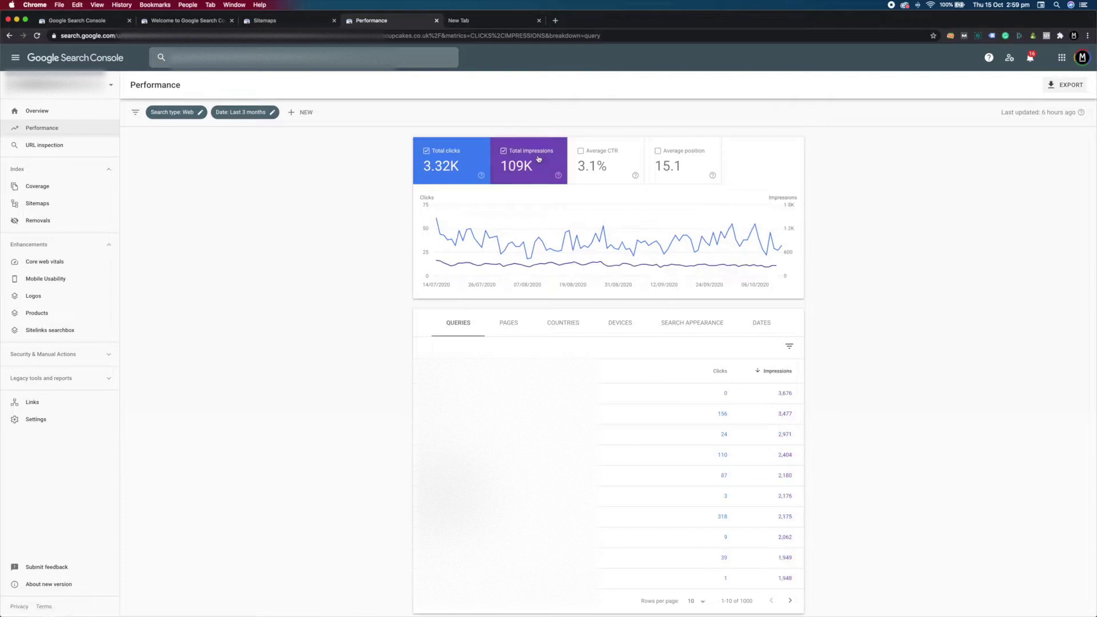
{"action": "left_click", "coordinate": [615, 157]}
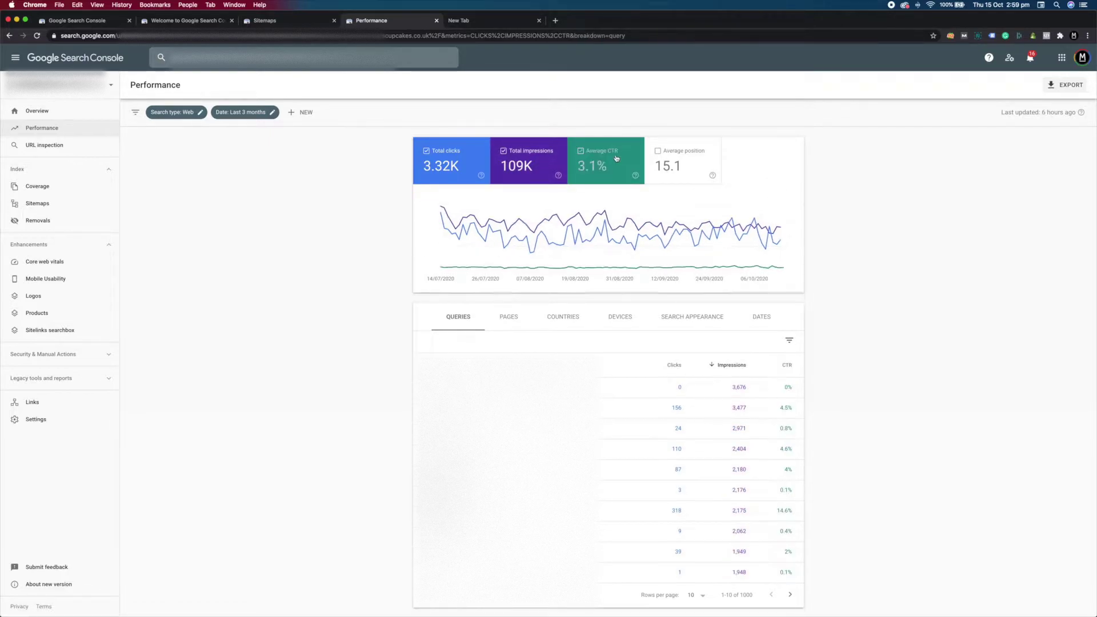
{"action": "left_click", "coordinate": [693, 162]}
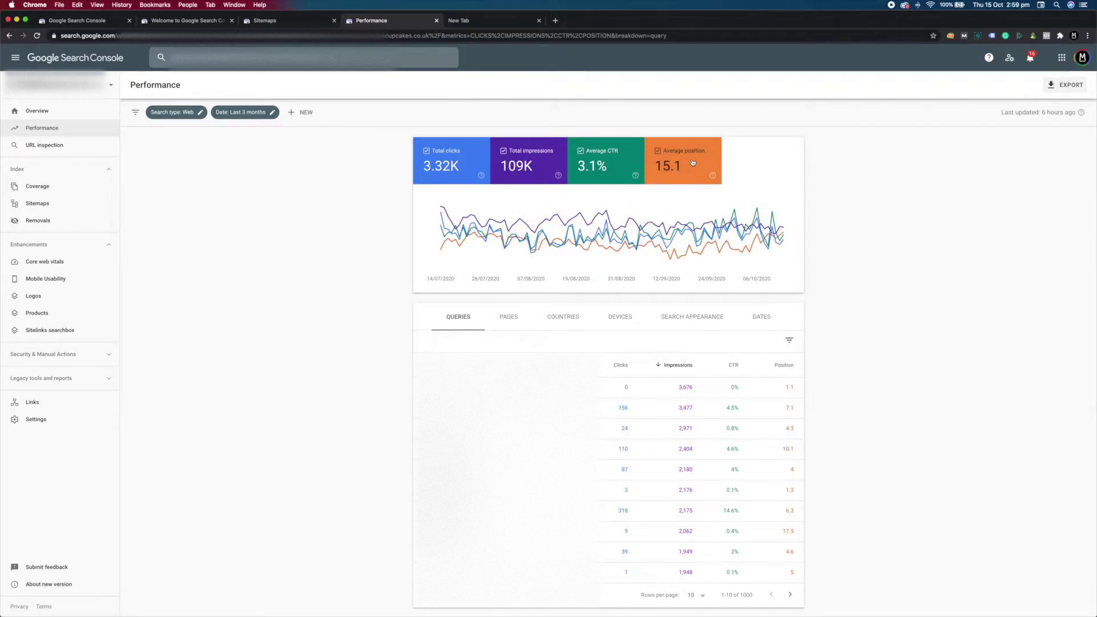
{"action": "scroll", "coordinate": [650, 284], "scroll_direction": "down", "scroll_amount": 1}
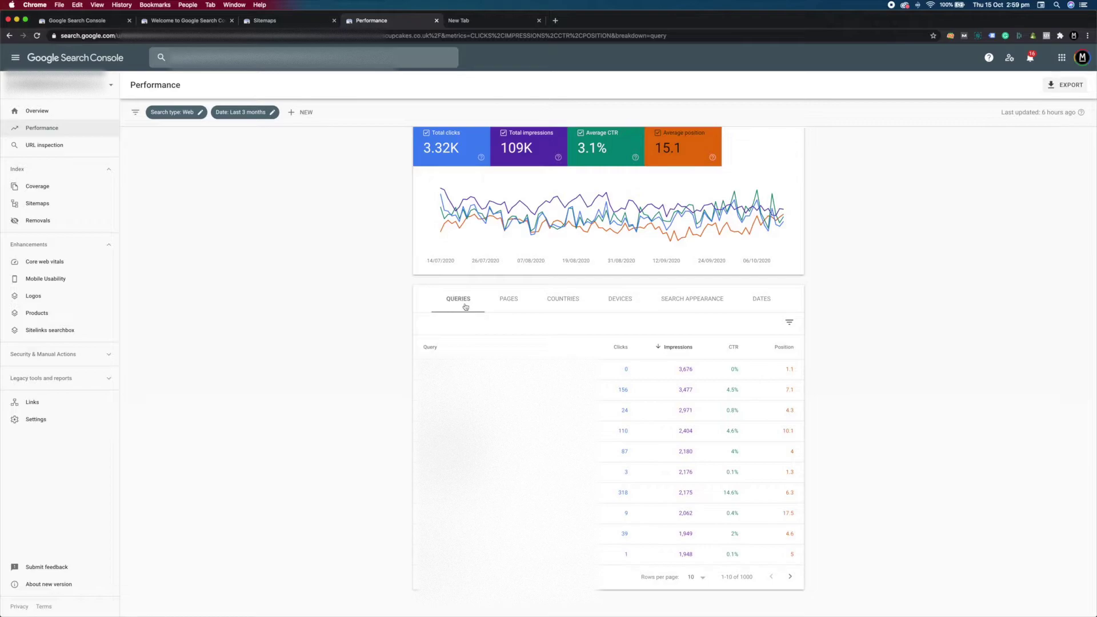
{"action": "left_click", "coordinate": [506, 299]}
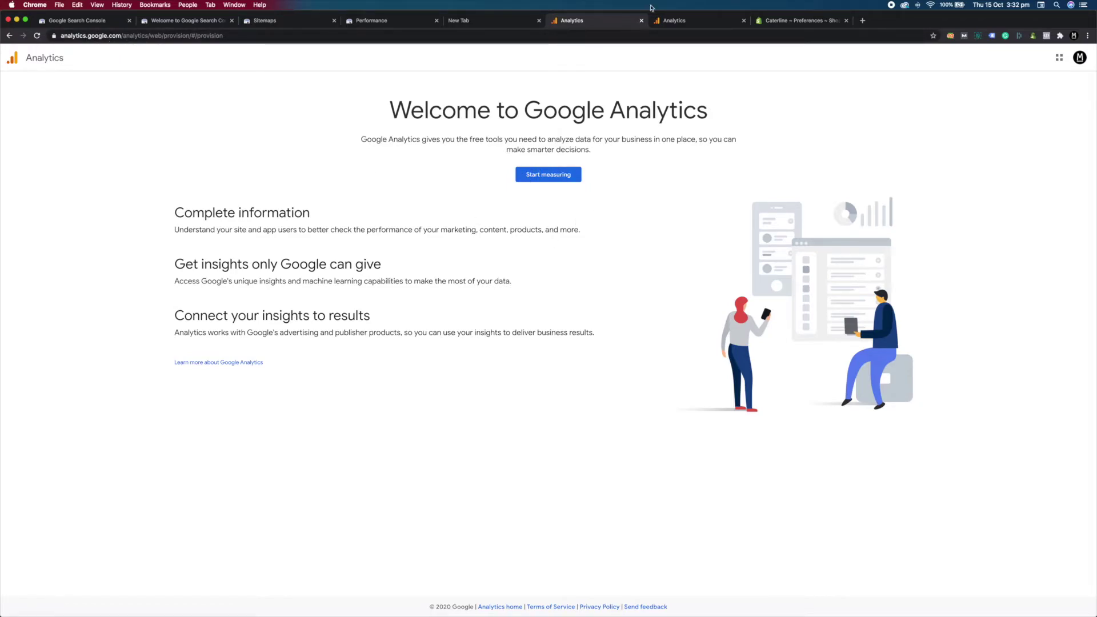
Create a new Analytics account named 'Mechinised Test' from Admin, keeping the default sharing settings
{"action": "left_click", "coordinate": [681, 20]}
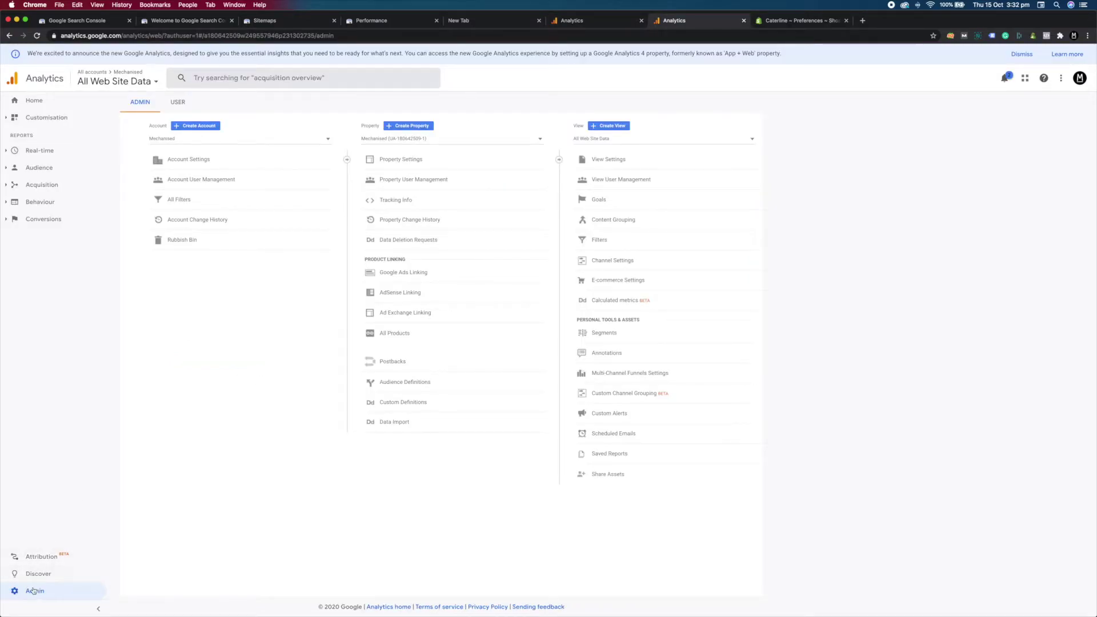
{"action": "left_click", "coordinate": [209, 127]}
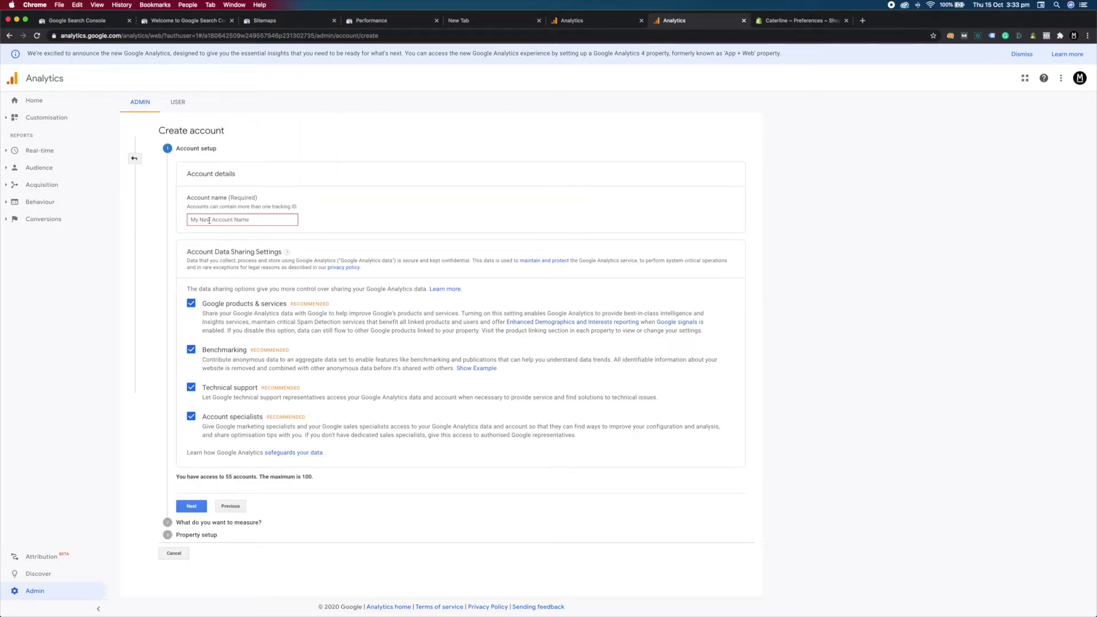
{"action": "type", "text": "Mechi"}
{"action": "type", "text": "nised Test"}
{"action": "left_click", "coordinate": [190, 506]}
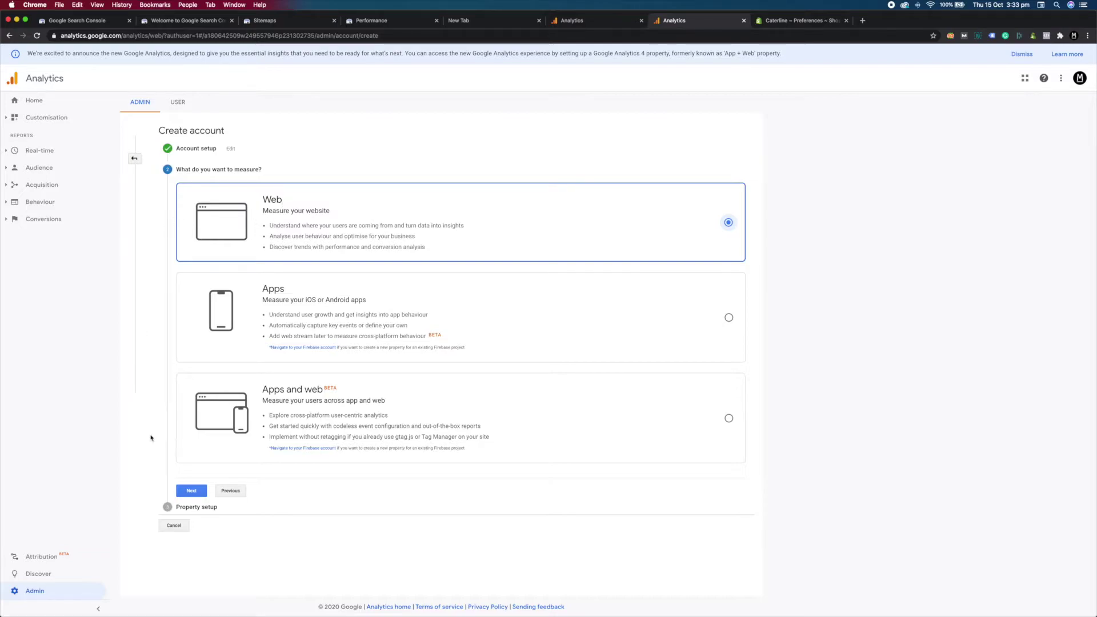
{"action": "left_click", "coordinate": [192, 493]}
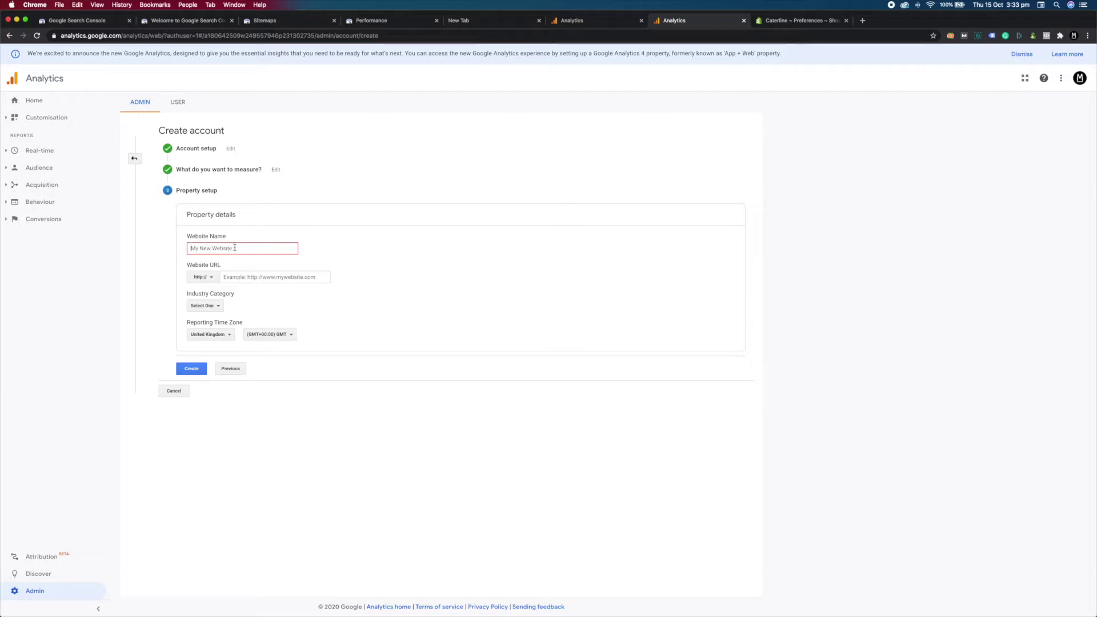
{"action": "type", "text": "Mechanised Test"}
{"action": "left_click", "coordinate": [215, 279]}
{"action": "left_click", "coordinate": [207, 302]}
{"action": "left_click", "coordinate": [238, 278]}
{"action": "type", "text": "mechanised"}
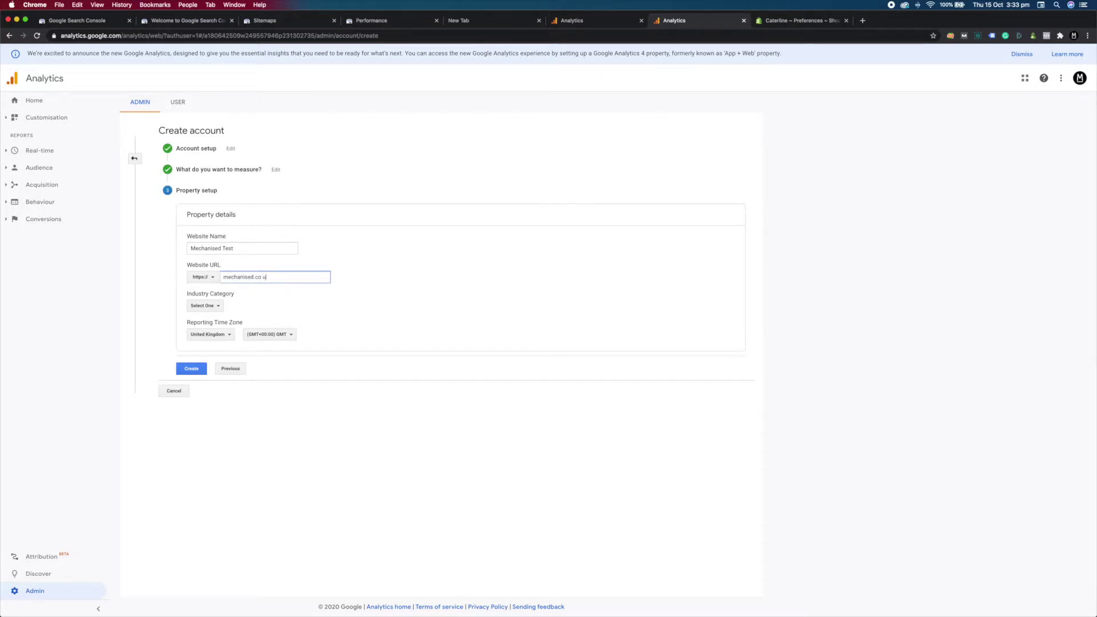
{"action": "left_click", "coordinate": [288, 293]}
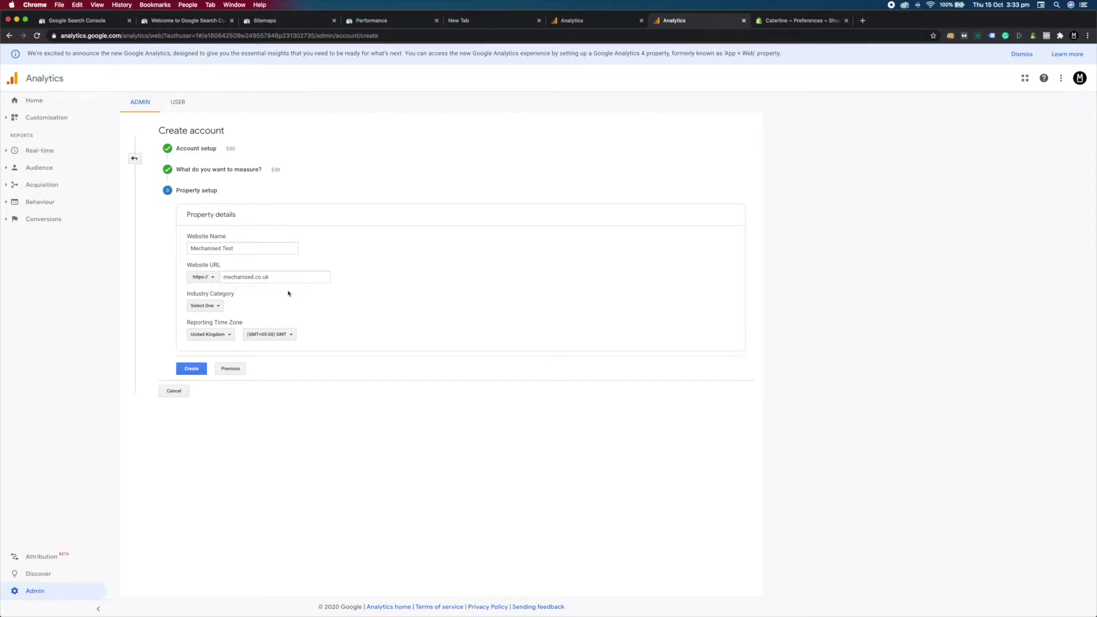
Set the industry category to Internet and Telecom and create the property
{"action": "left_click", "coordinate": [218, 306]}
{"action": "scroll", "coordinate": [259, 355], "scroll_direction": "down", "scroll_amount": 2}
{"action": "scroll", "coordinate": [258, 355], "scroll_direction": "down", "scroll_amount": 3}
{"action": "left_click", "coordinate": [239, 403]}
{"action": "left_click", "coordinate": [190, 370]}
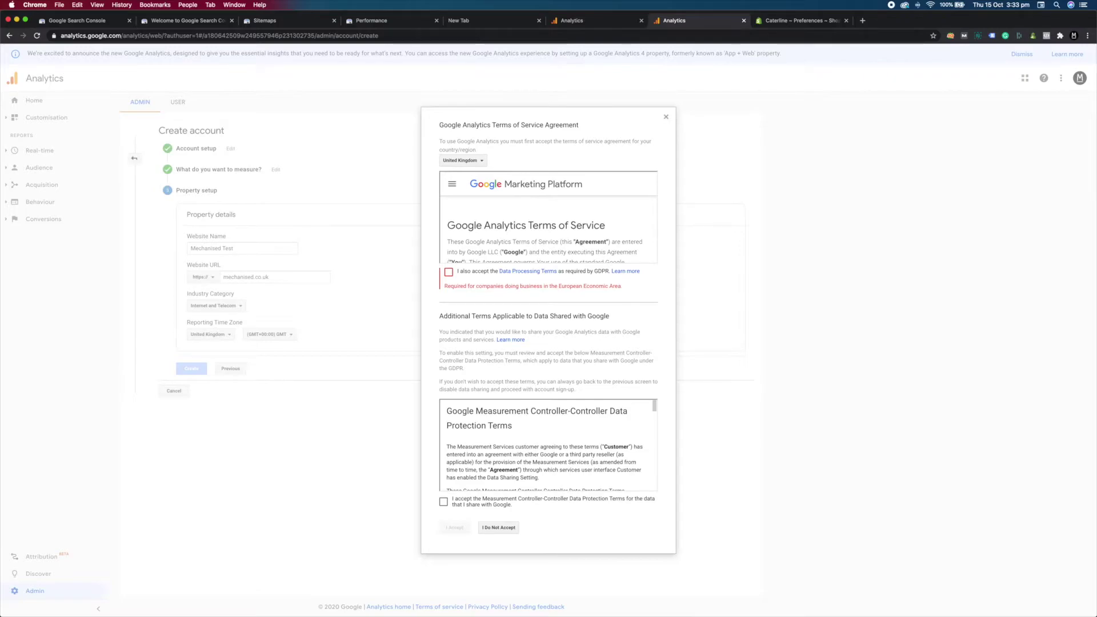
Accept the GDPR Data Processing Terms and the controller data protection terms
{"action": "left_click", "coordinate": [448, 272]}
{"action": "left_click", "coordinate": [445, 490]}
{"action": "left_click", "coordinate": [454, 514]}
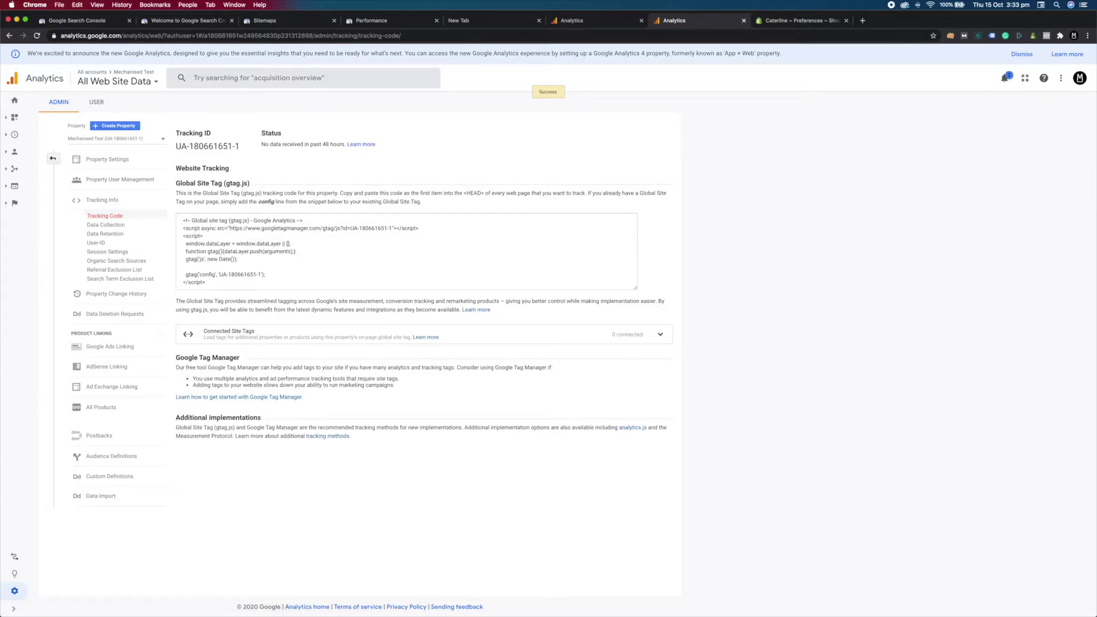
Select the whole Global Site Tag (gtag.js) tracking code snippet
{"action": "left_click", "coordinate": [186, 226]}
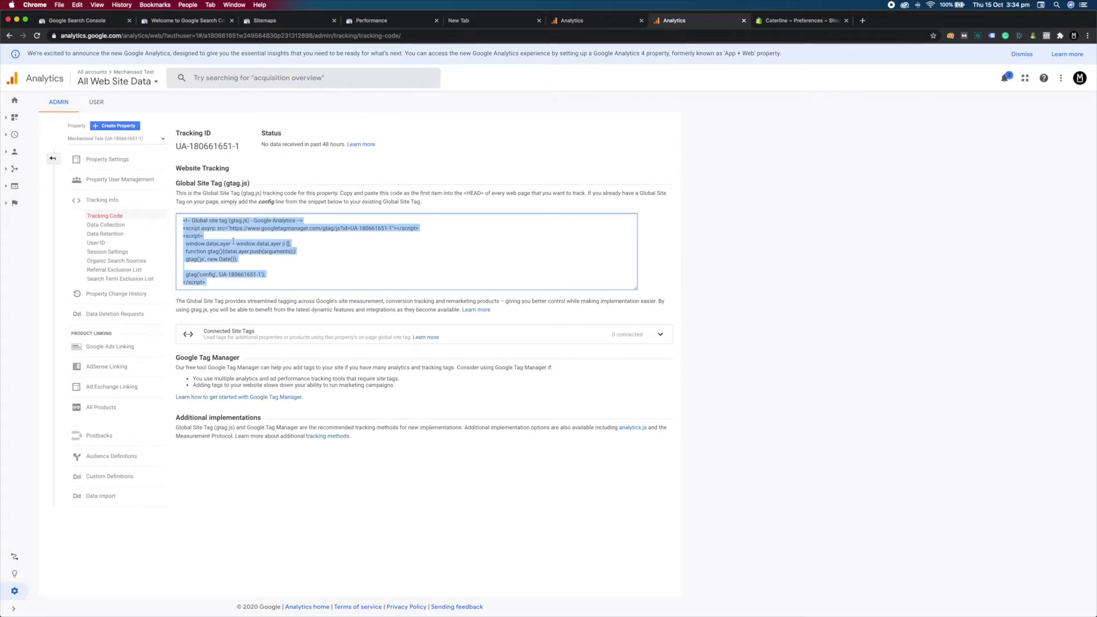
{"action": "left_click", "coordinate": [191, 224]}
{"action": "key", "text": "super+c"}
{"action": "left_click", "coordinate": [808, 22]}
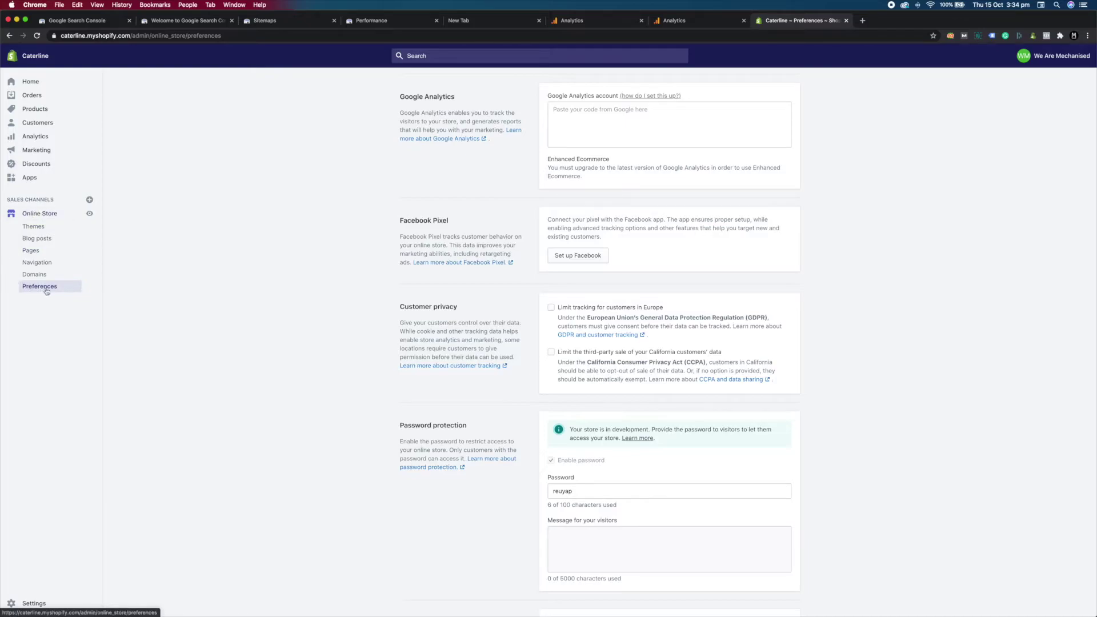
Paste the Analytics tracking code into Shopify's Google Analytics box, save, then enable and save Enhanced Ecommerce
{"action": "left_click", "coordinate": [576, 110]}
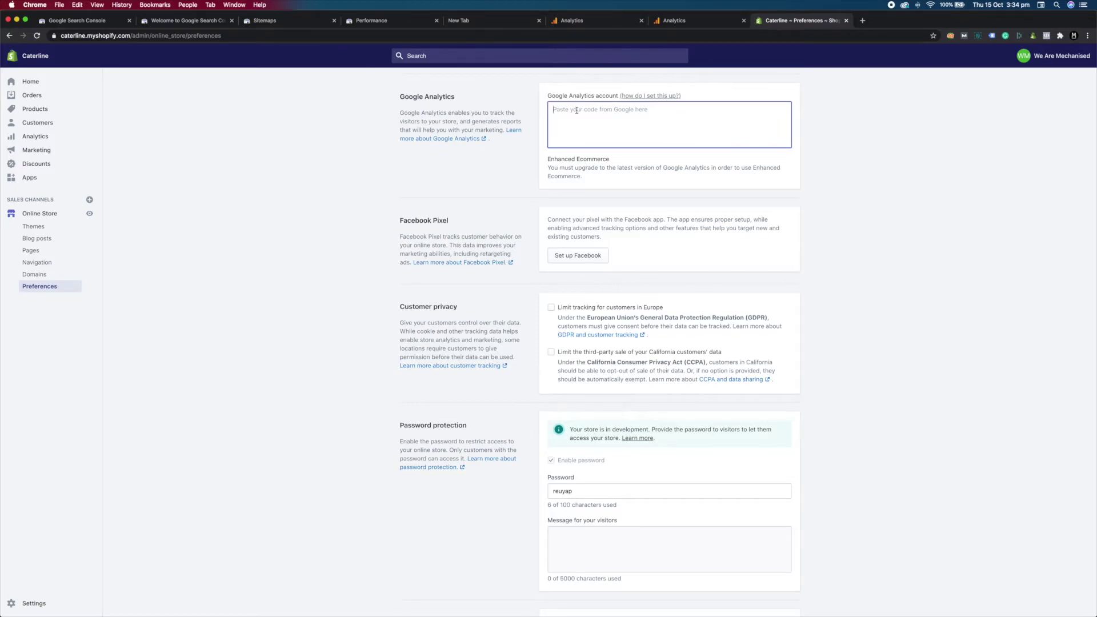
{"action": "key", "text": "super+v"}
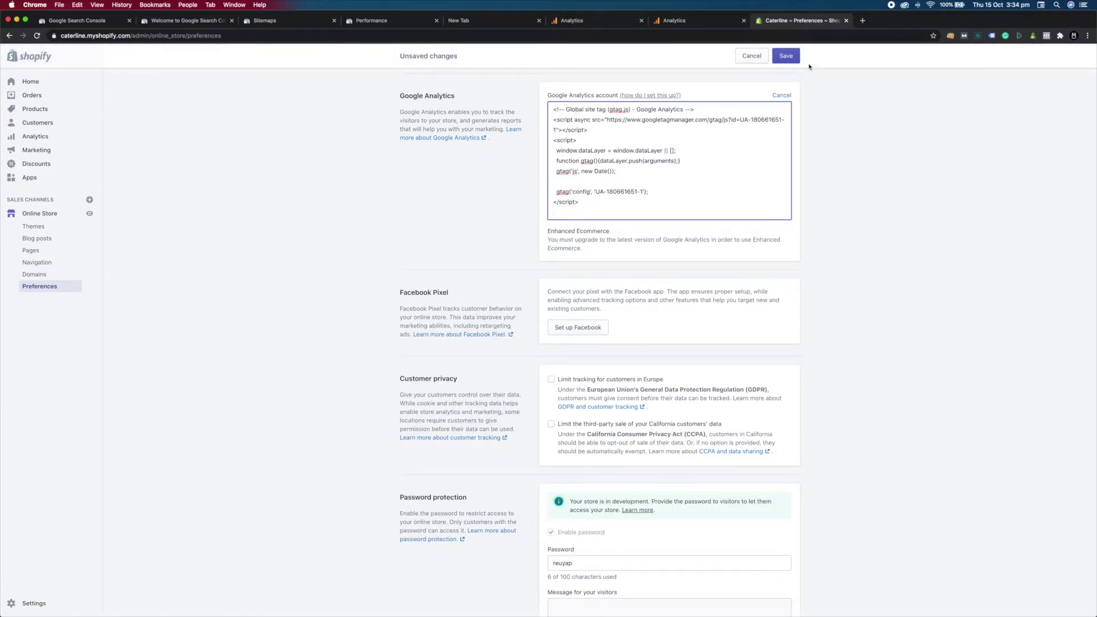
{"action": "left_click", "coordinate": [791, 56]}
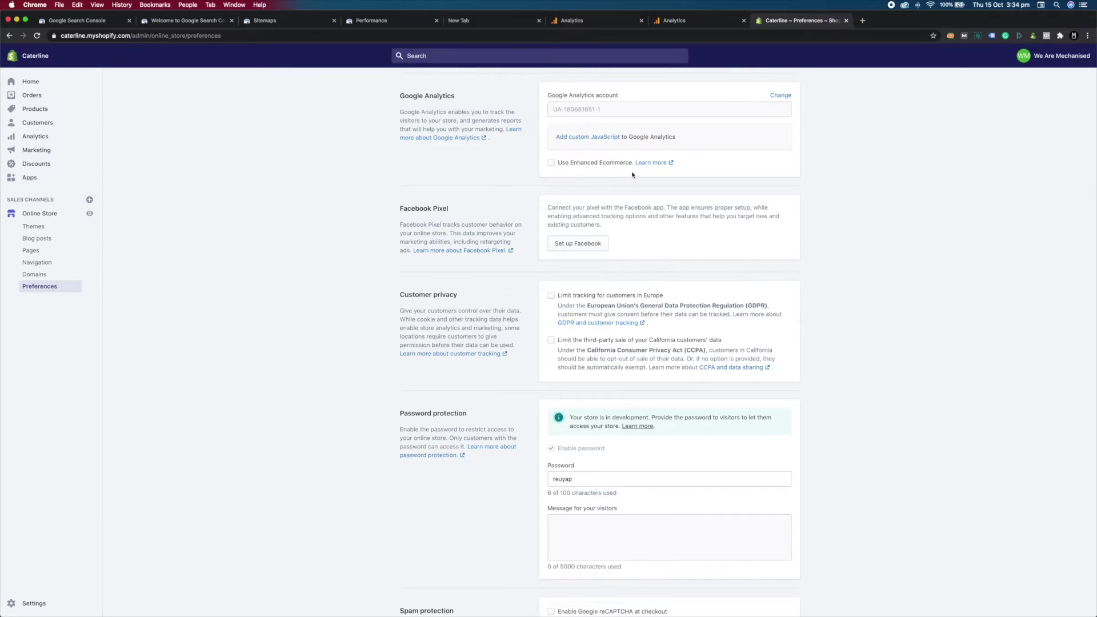
{"action": "left_click", "coordinate": [552, 163]}
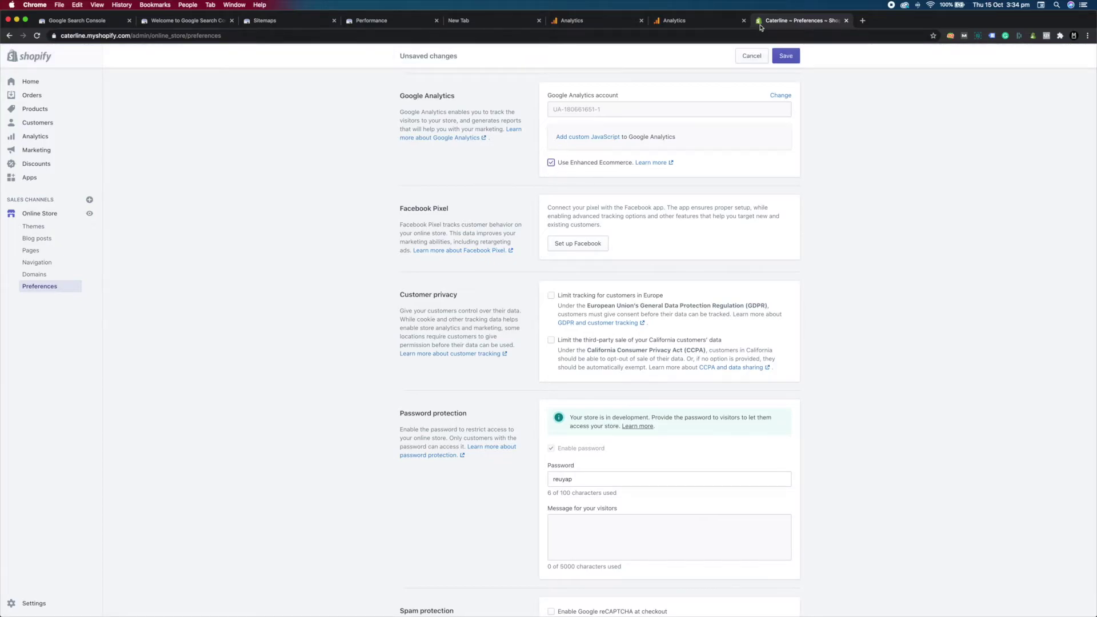
{"action": "left_click", "coordinate": [786, 56]}
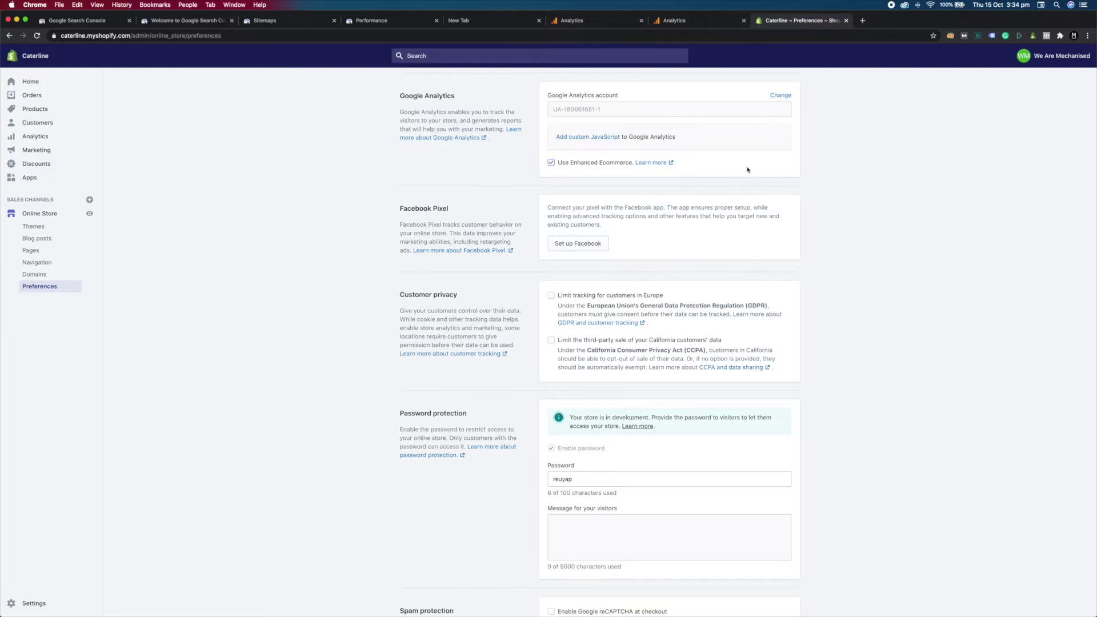
Switch Remarketing and Advertising Reporting Features on under Data Collection and save
{"action": "left_click", "coordinate": [696, 23]}
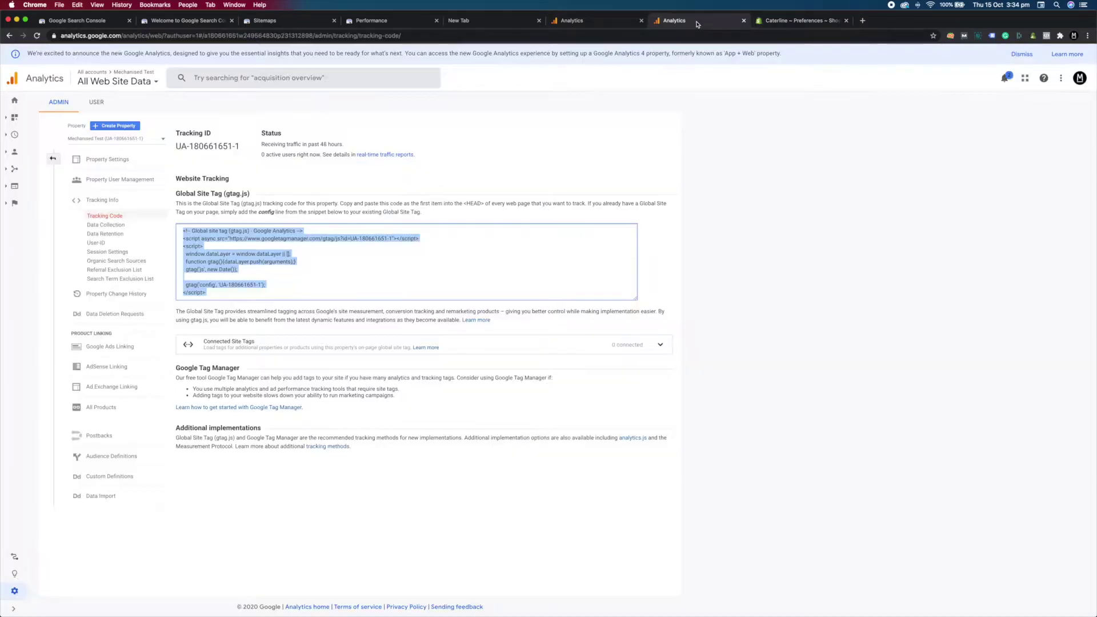
{"action": "left_click", "coordinate": [375, 495]}
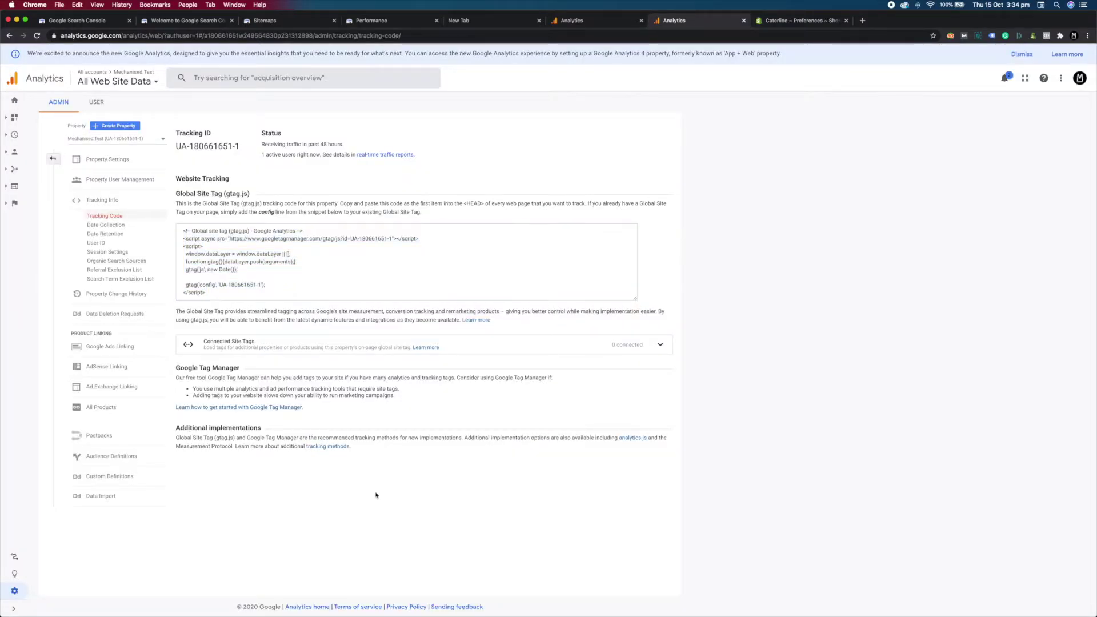
{"action": "left_click", "coordinate": [104, 226]}
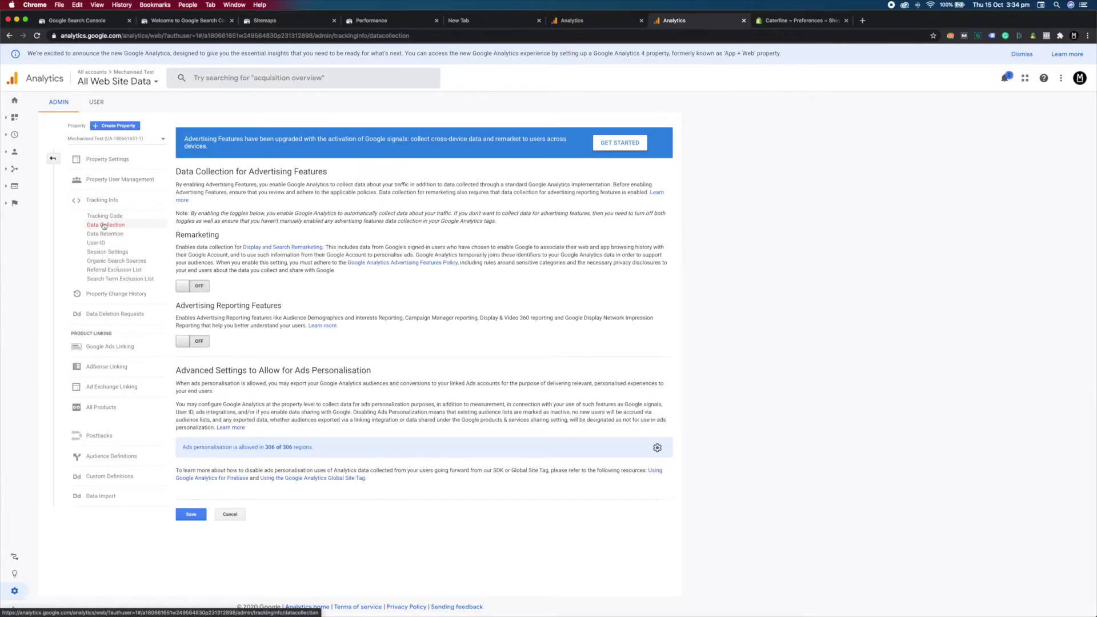
{"action": "left_click", "coordinate": [186, 287]}
{"action": "left_click", "coordinate": [188, 340]}
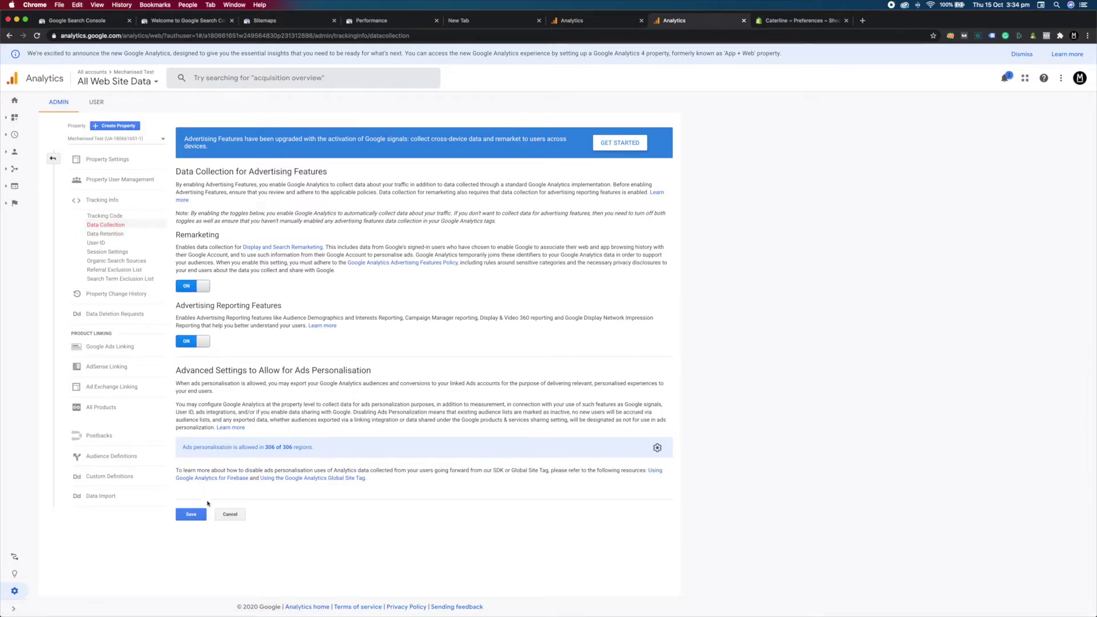
{"action": "left_click", "coordinate": [197, 514]}
{"action": "left_click", "coordinate": [53, 160]}
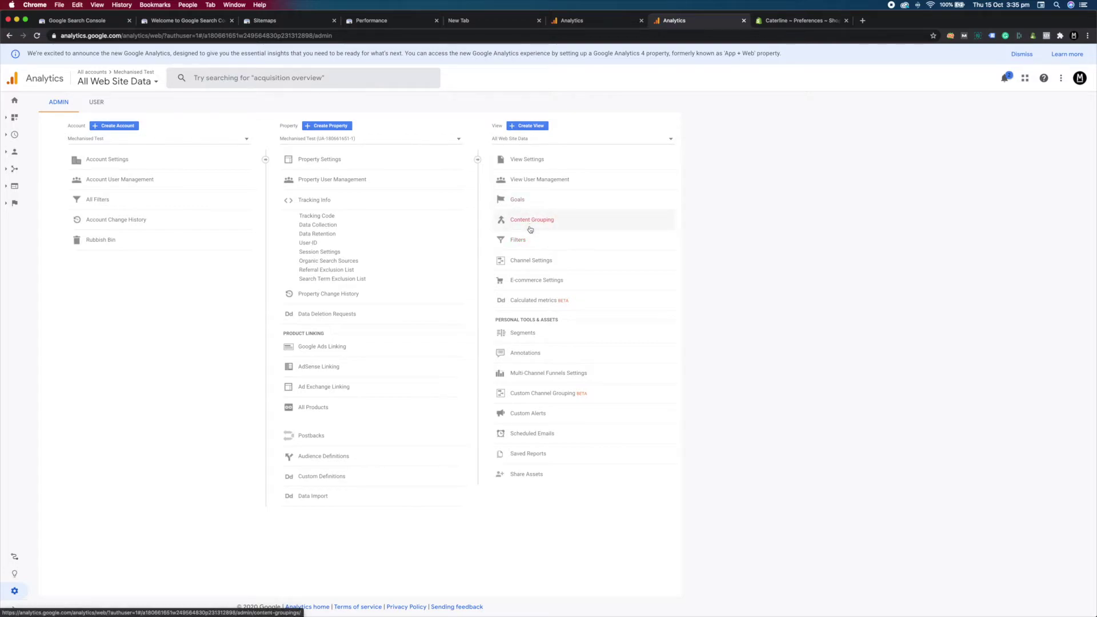
Set the view's Currency displayed as option to British Pound (GBP £) and save the view settings
{"action": "left_click", "coordinate": [526, 161]}
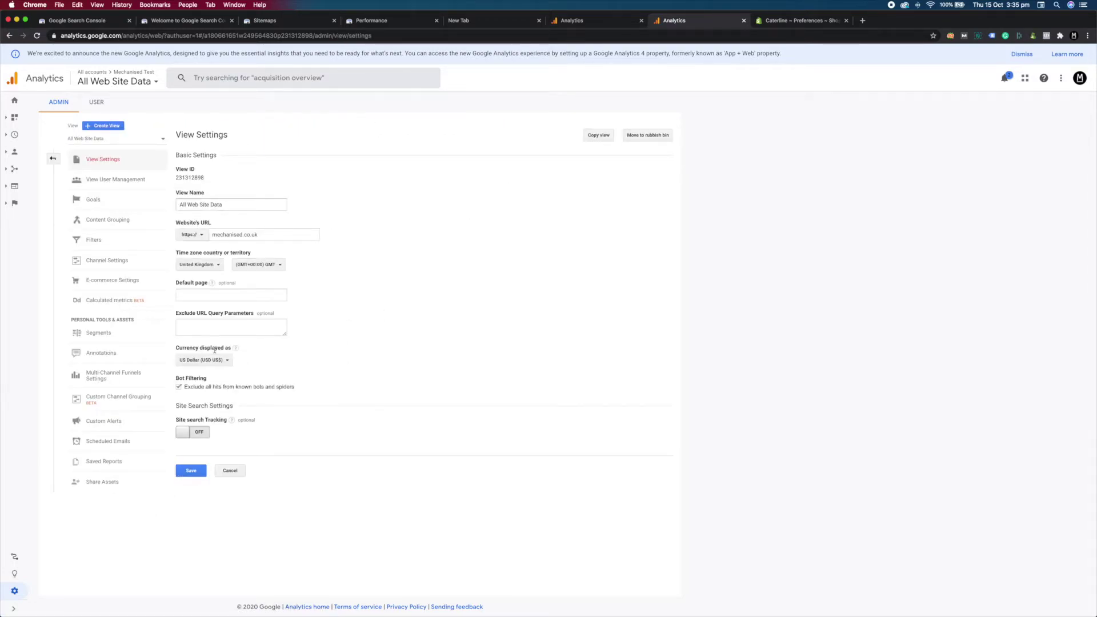
{"action": "left_click", "coordinate": [221, 360]}
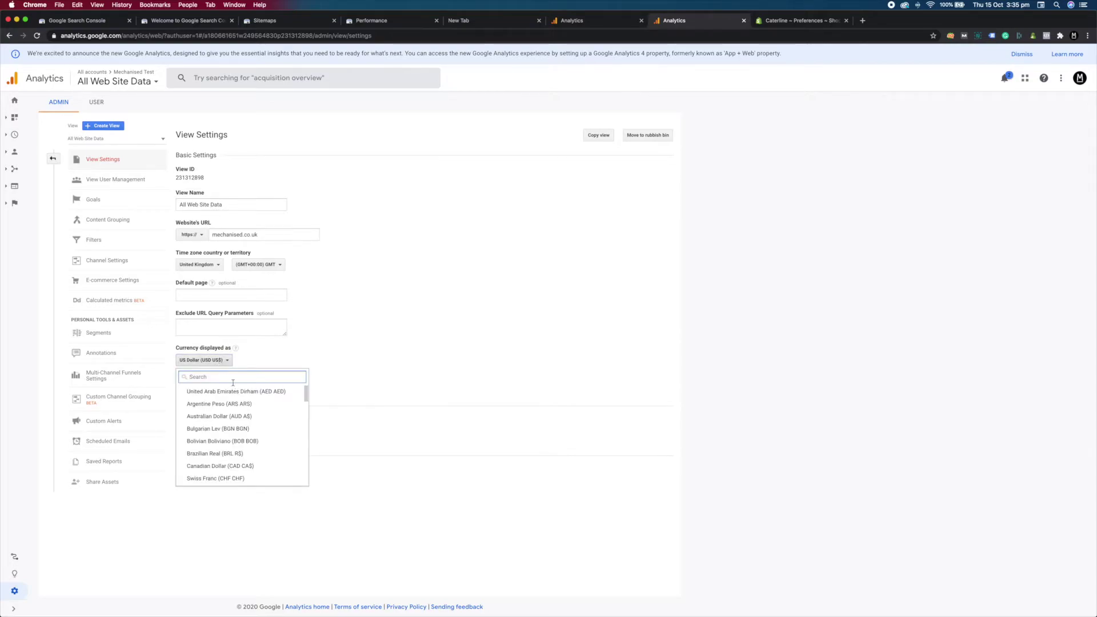
{"action": "scroll", "coordinate": [237, 424], "scroll_direction": "down", "scroll_amount": 5}
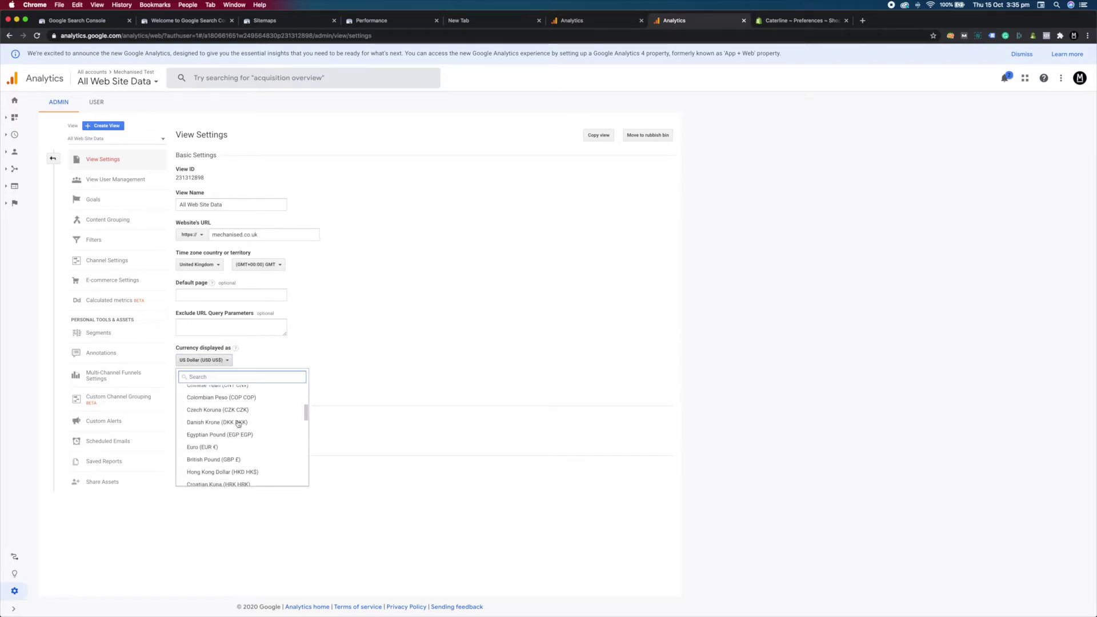
{"action": "left_click", "coordinate": [237, 426]}
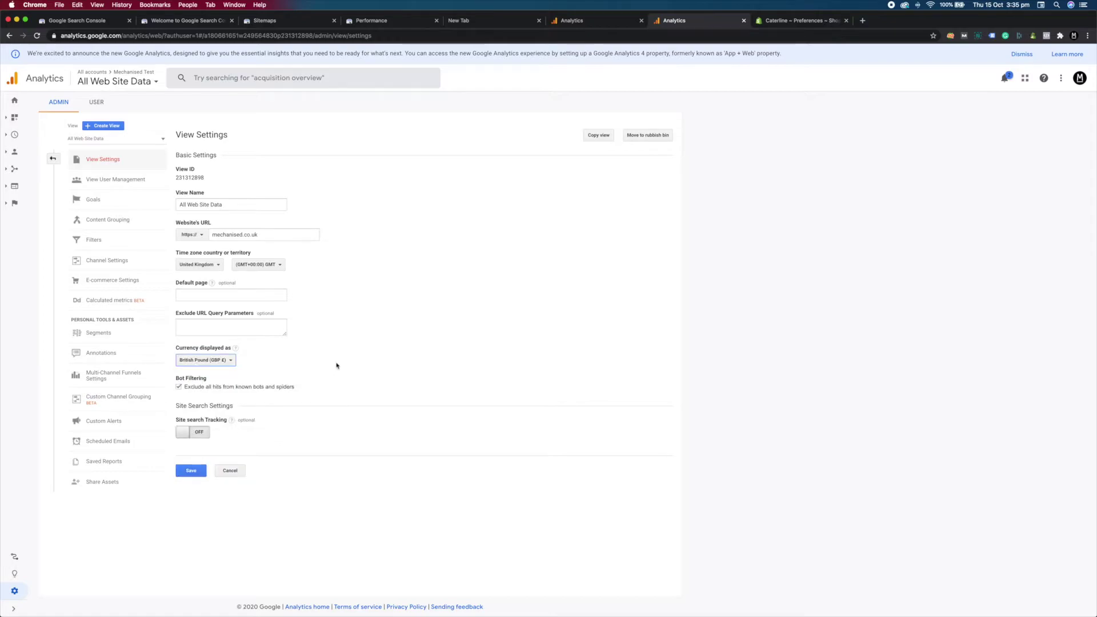
{"action": "left_click", "coordinate": [201, 475]}
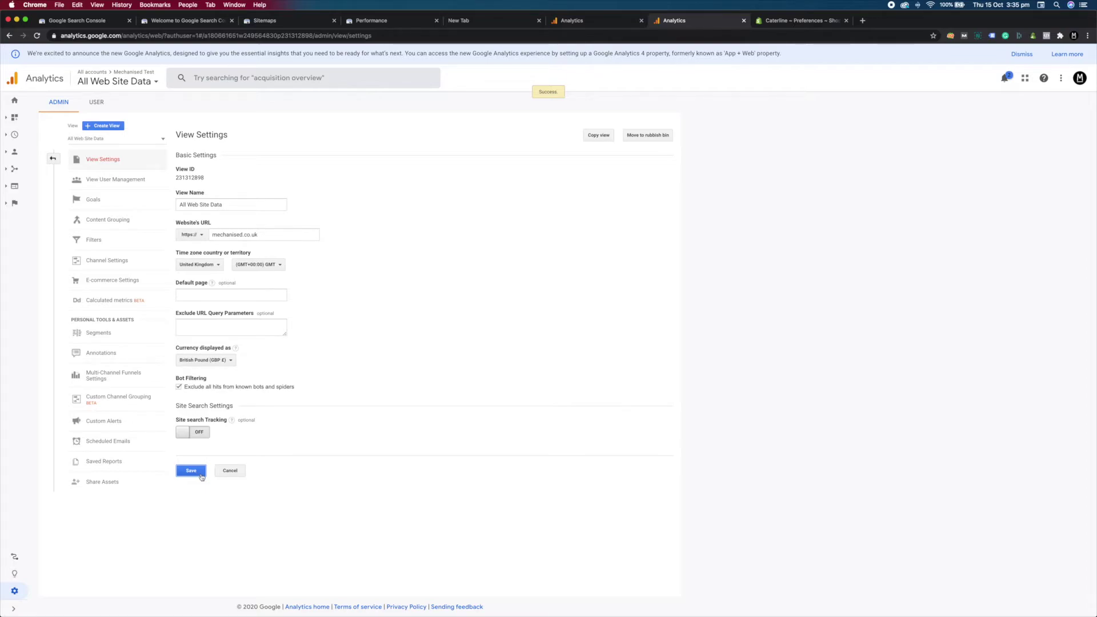
{"action": "left_click", "coordinate": [14, 608]}
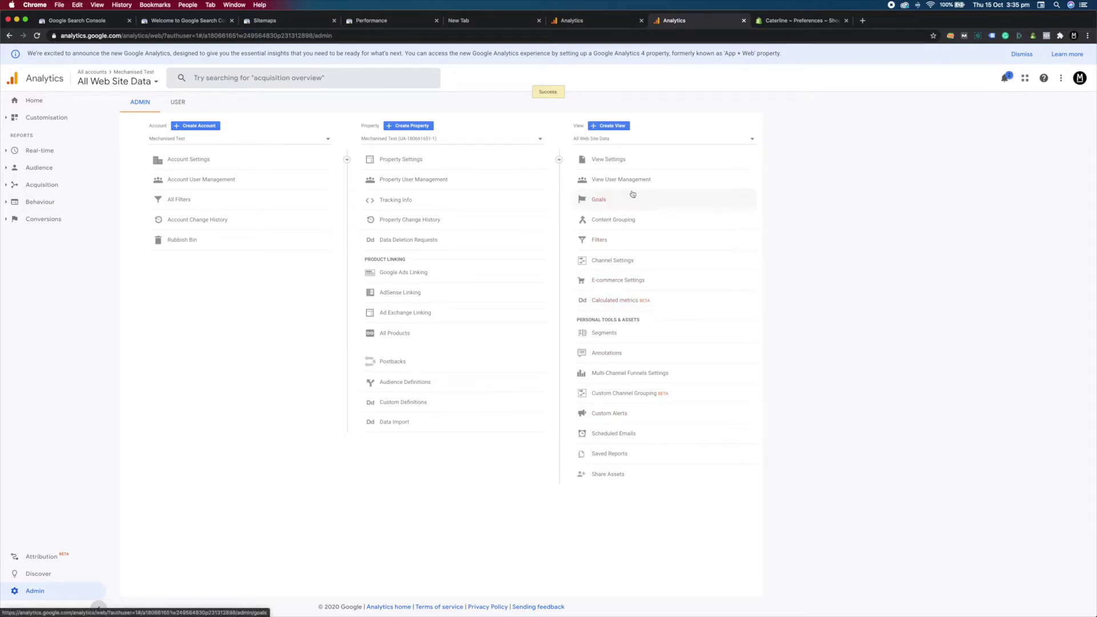
Turn on E-commerce and Enhanced E-commerce Reporting in the view's E-commerce Settings and save
{"action": "left_click", "coordinate": [609, 280]}
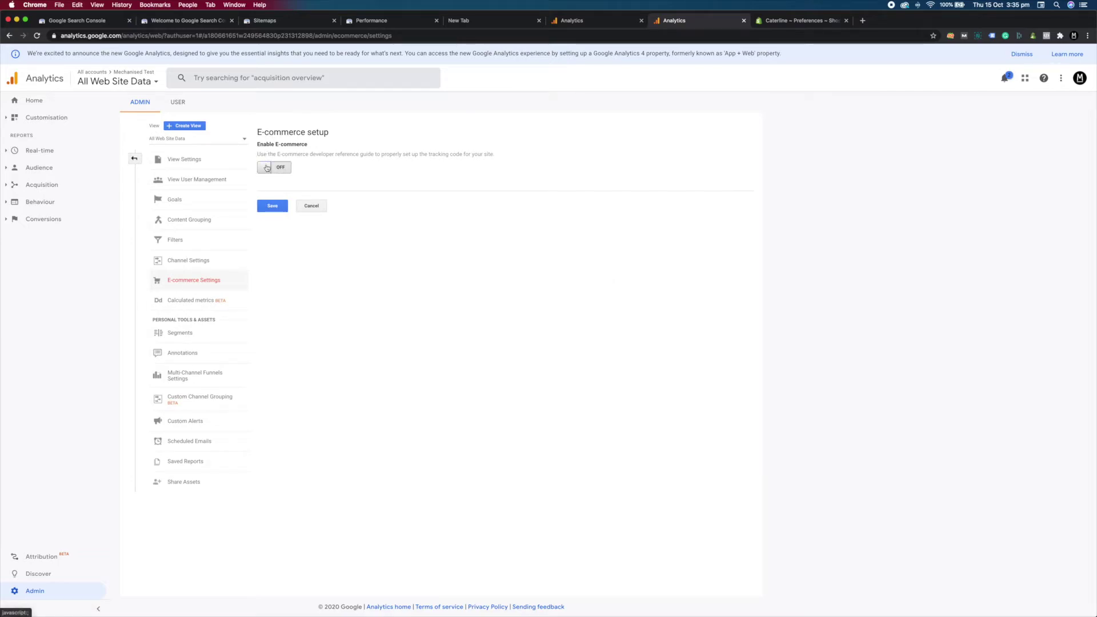
{"action": "left_click", "coordinate": [266, 166]}
{"action": "left_click", "coordinate": [265, 201]}
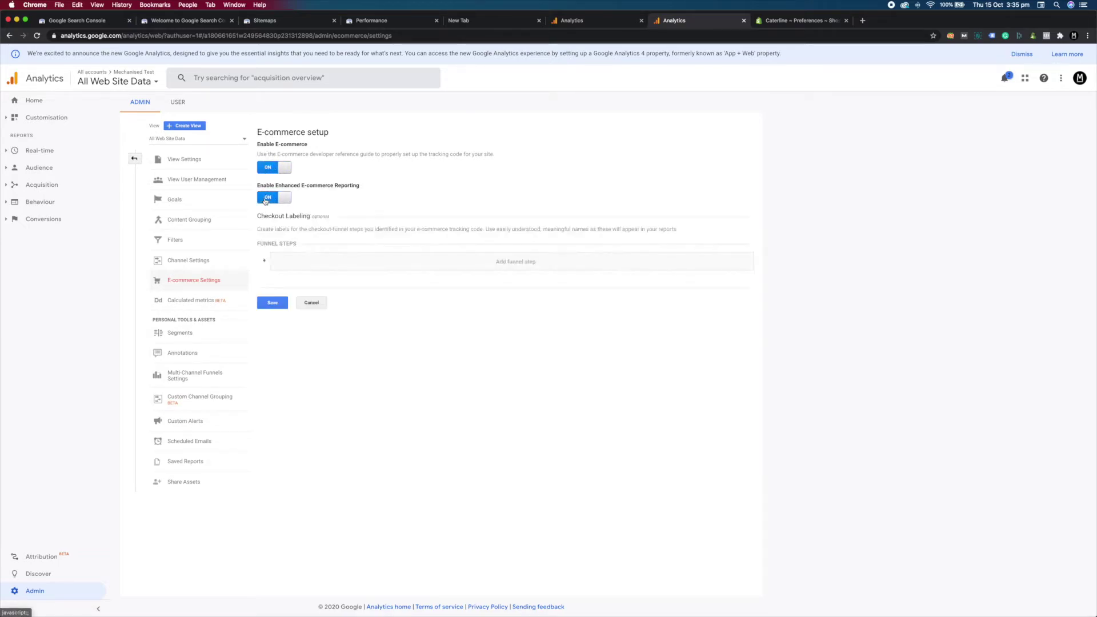
{"action": "left_click", "coordinate": [272, 303]}
{"action": "left_click", "coordinate": [36, 167]}
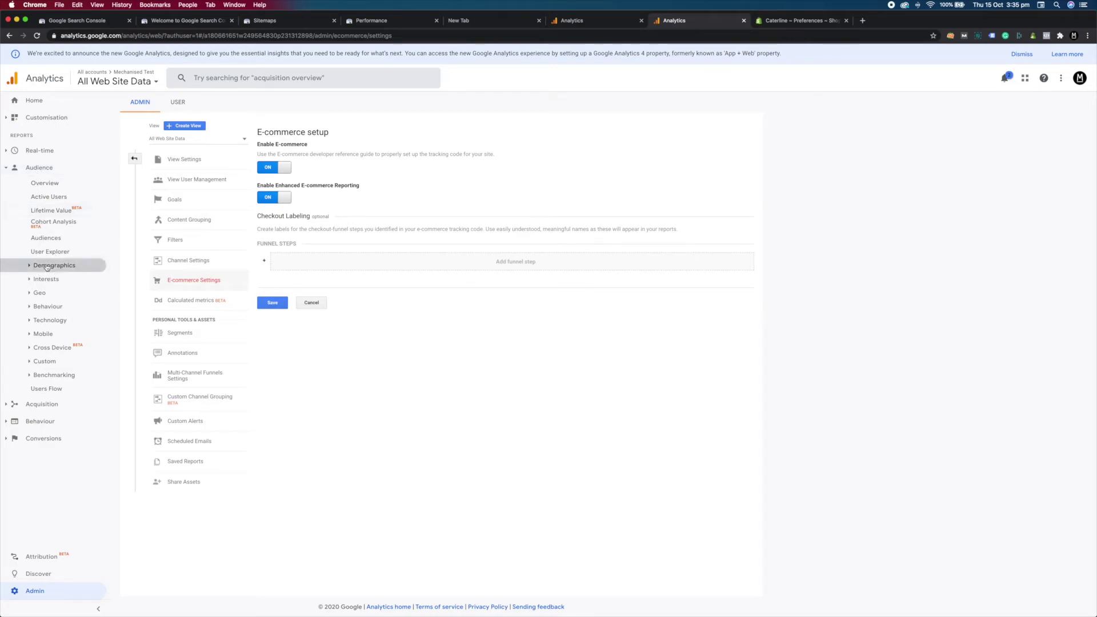
Enable Demographics and Interest Reports from the Demographics Overview, then view the Interests Overview
{"action": "left_click", "coordinate": [46, 268]}
{"action": "left_click", "coordinate": [49, 278]}
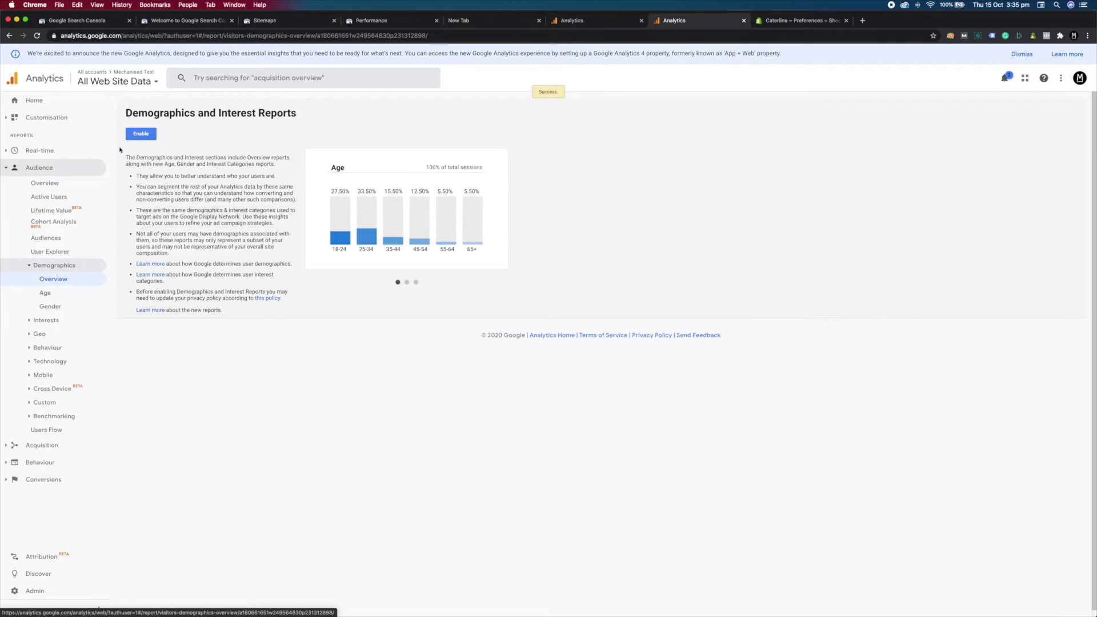
{"action": "left_click", "coordinate": [144, 134]}
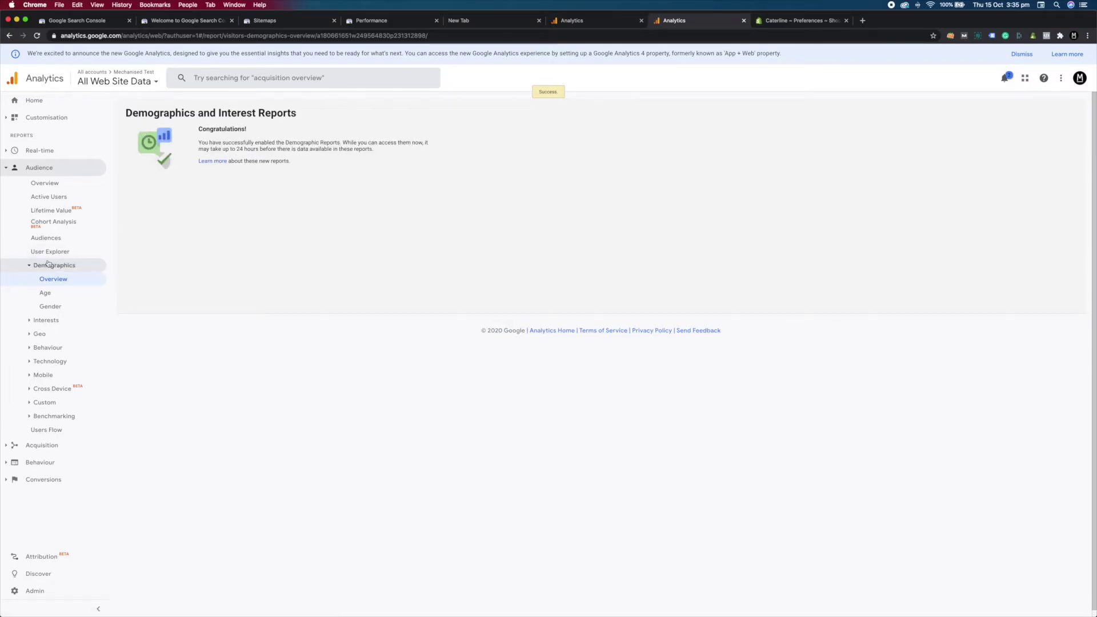
{"action": "left_click", "coordinate": [46, 323]}
{"action": "left_click", "coordinate": [50, 334]}
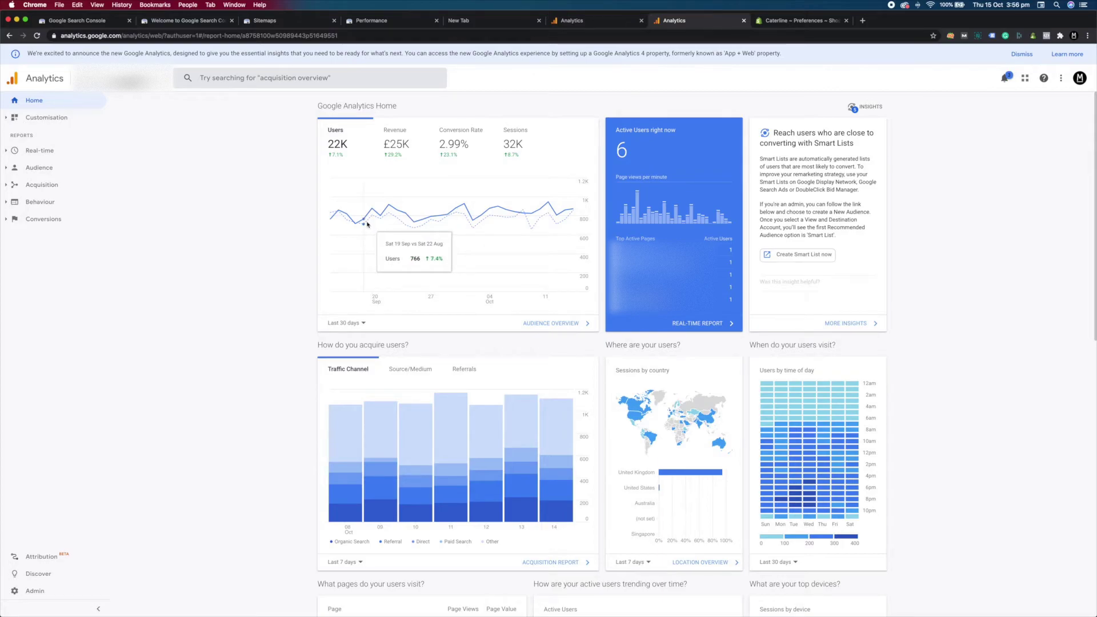
Review the Audience Overview, then open Lifetime Value showing 178,353 users and £168,412.27 revenue
{"action": "left_click", "coordinate": [7, 169]}
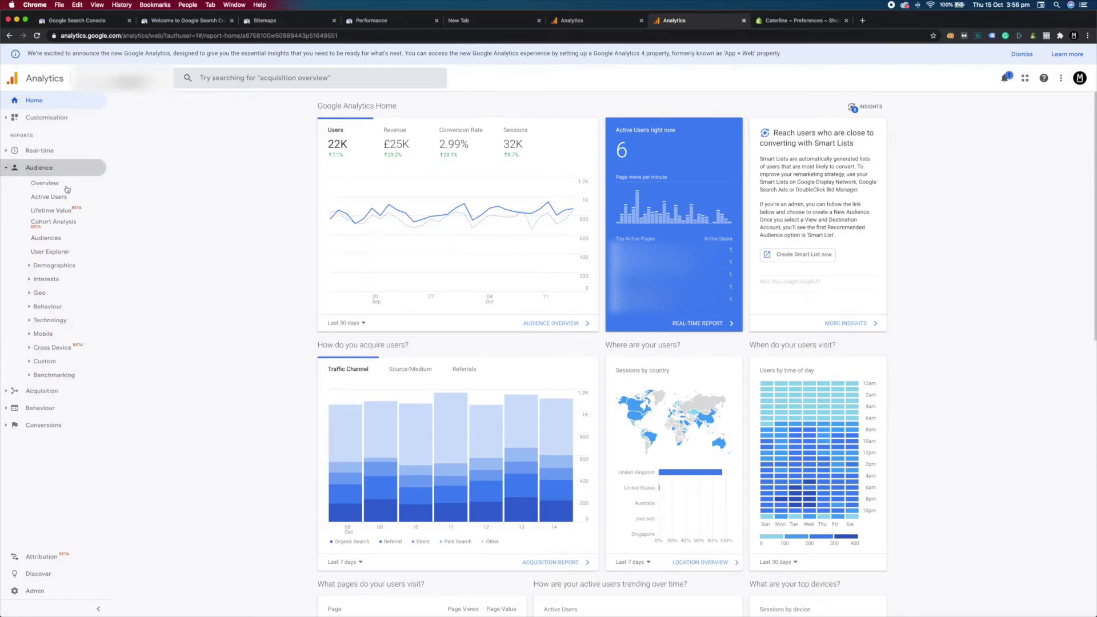
{"action": "left_click", "coordinate": [51, 186]}
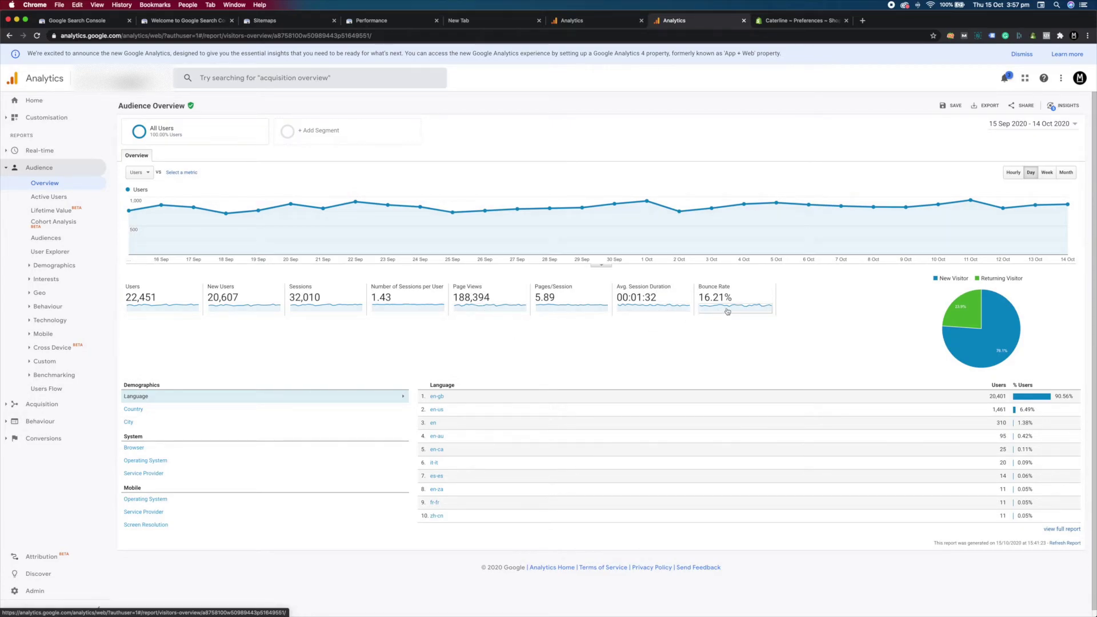
{"action": "left_click", "coordinate": [59, 211]}
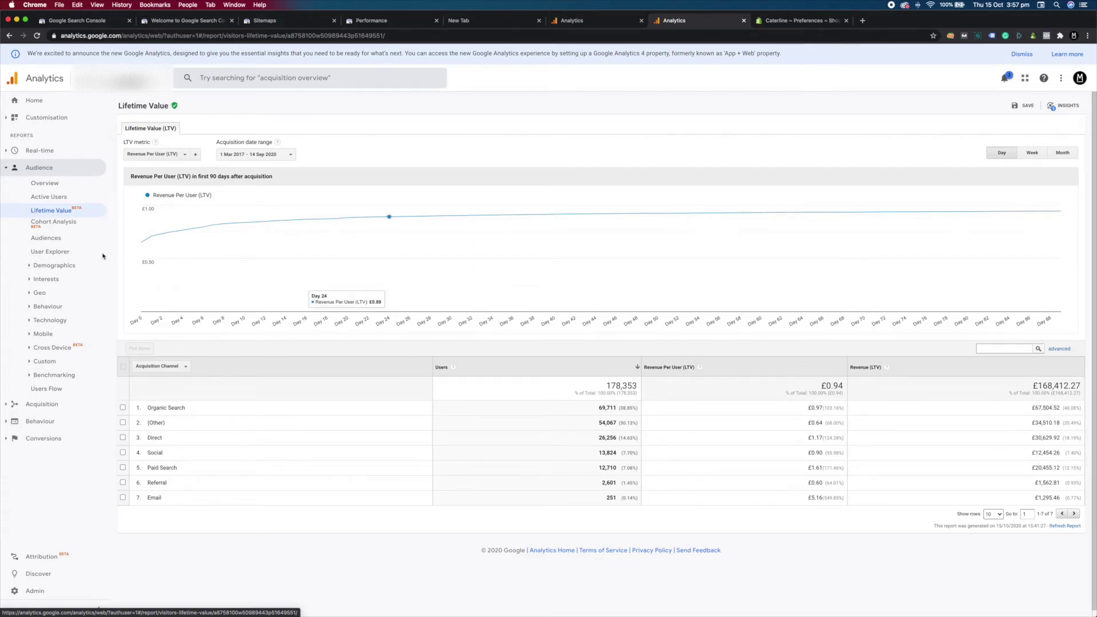
{"action": "left_click", "coordinate": [64, 265]}
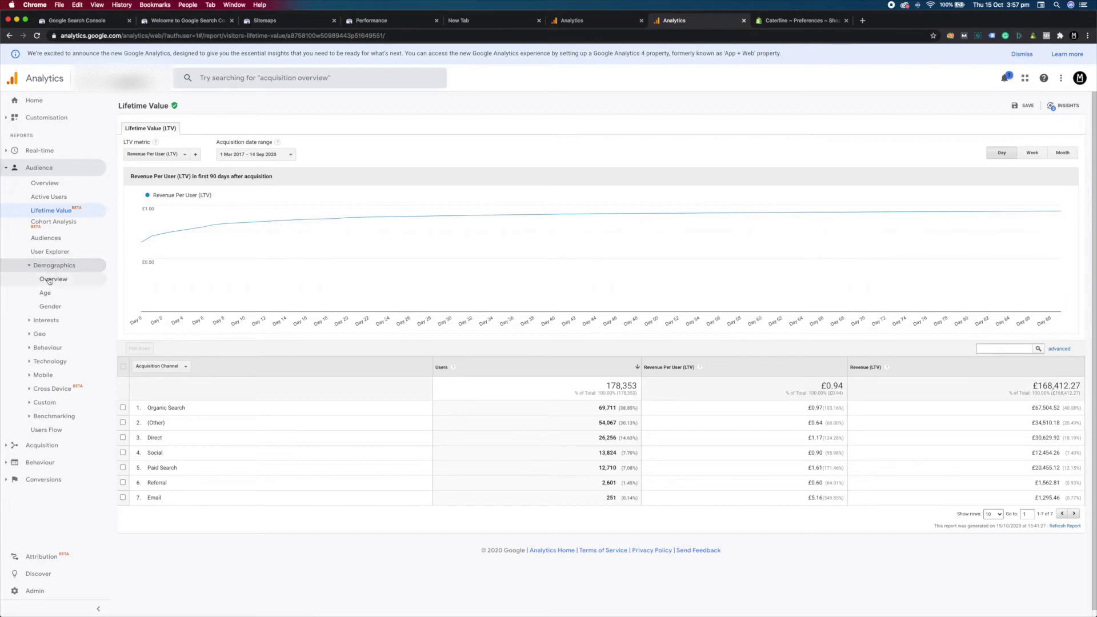
Review the Demographics and Acquisition overviews, ending on Behaviour Overview with 188,394 page views
{"action": "left_click", "coordinate": [49, 279]}
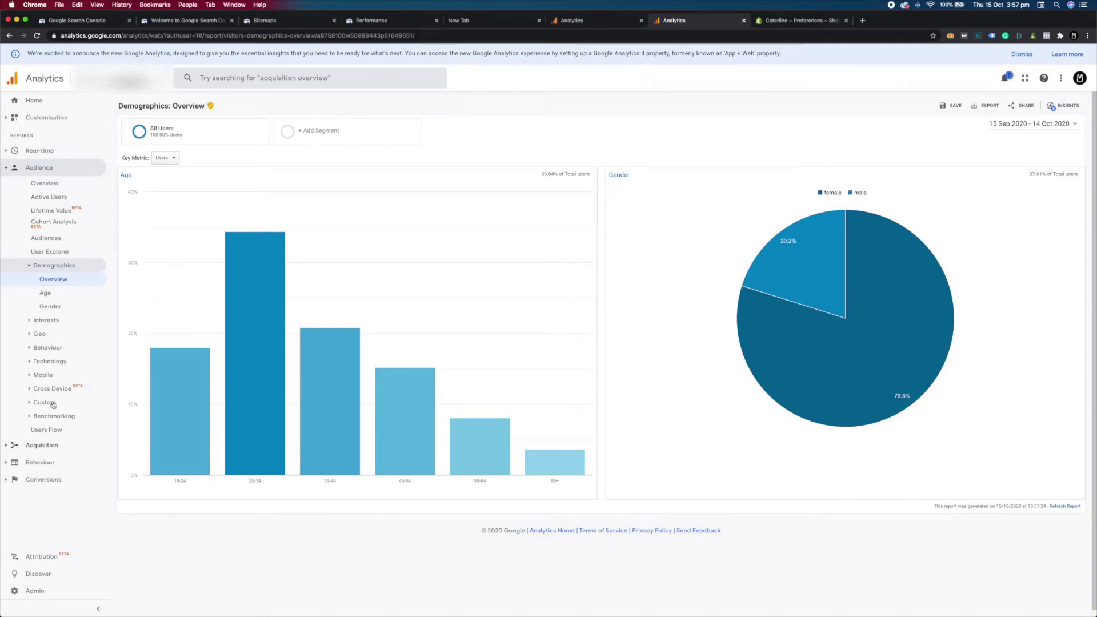
{"action": "left_click", "coordinate": [42, 445]}
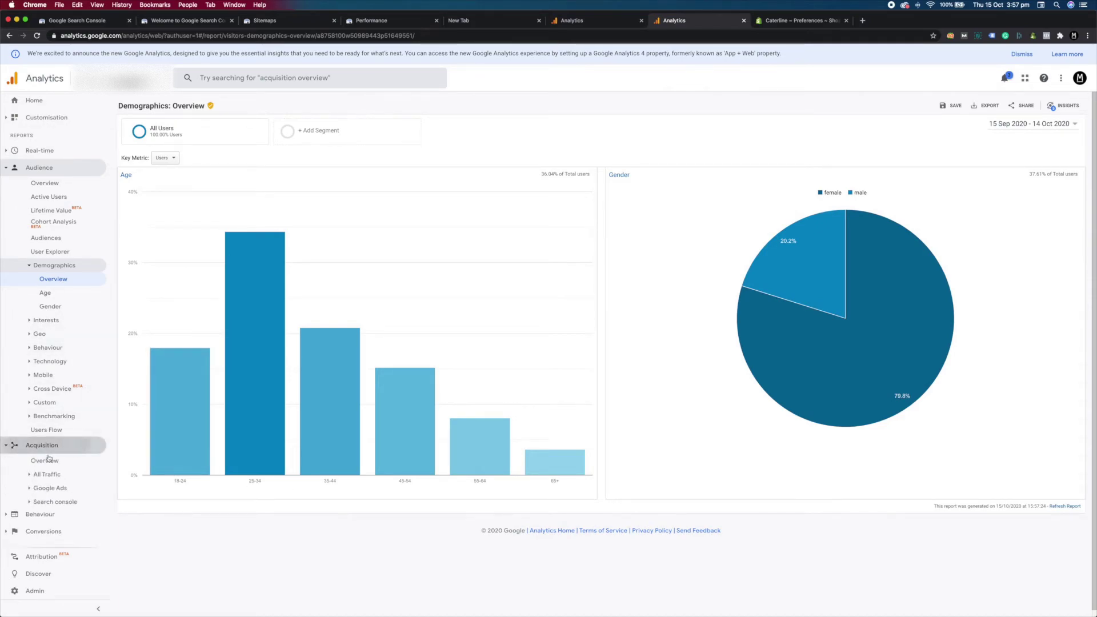
{"action": "left_click", "coordinate": [46, 461]}
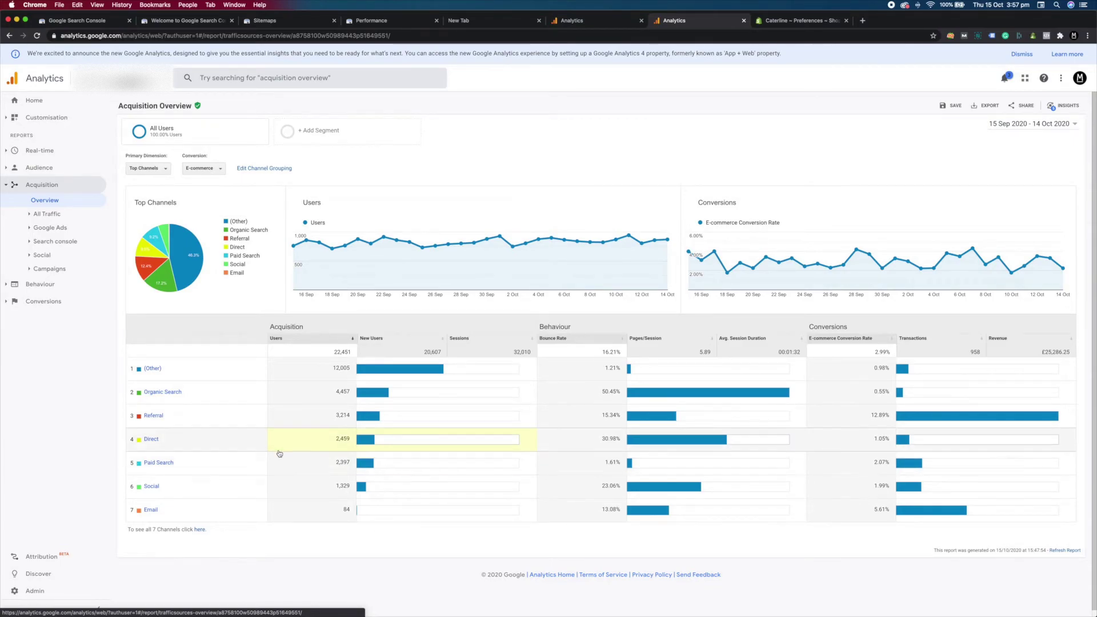
{"action": "scroll", "coordinate": [269, 423], "scroll_direction": "down", "scroll_amount": 1}
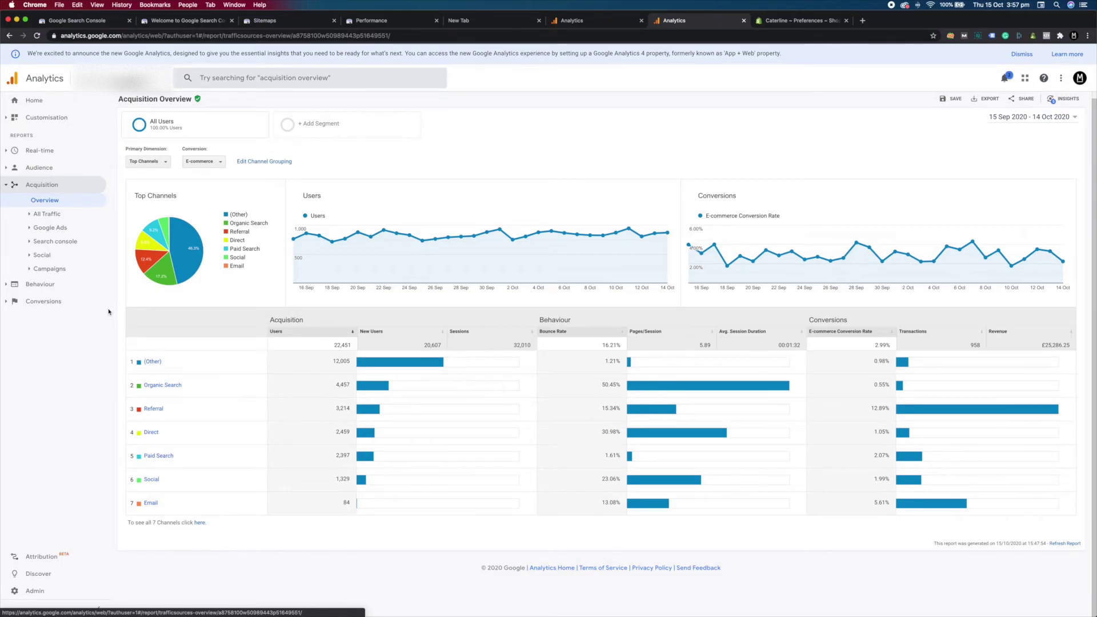
{"action": "left_click", "coordinate": [42, 285]}
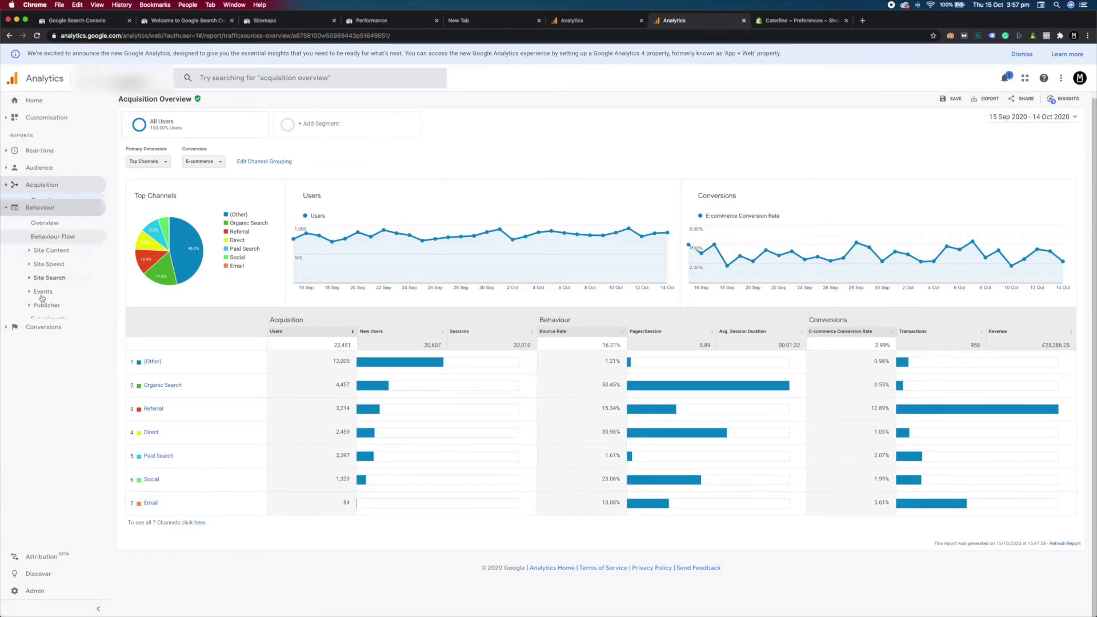
{"action": "left_click", "coordinate": [49, 221]}
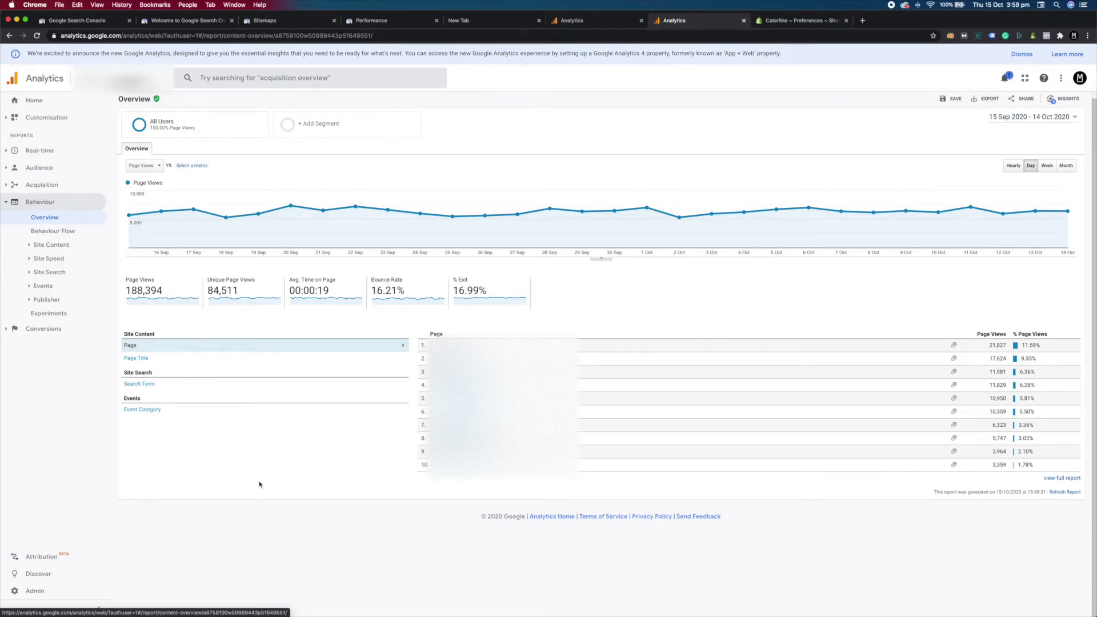
Open Behaviour > Site Content > All Pages to see page views for each page
{"action": "left_click", "coordinate": [55, 246]}
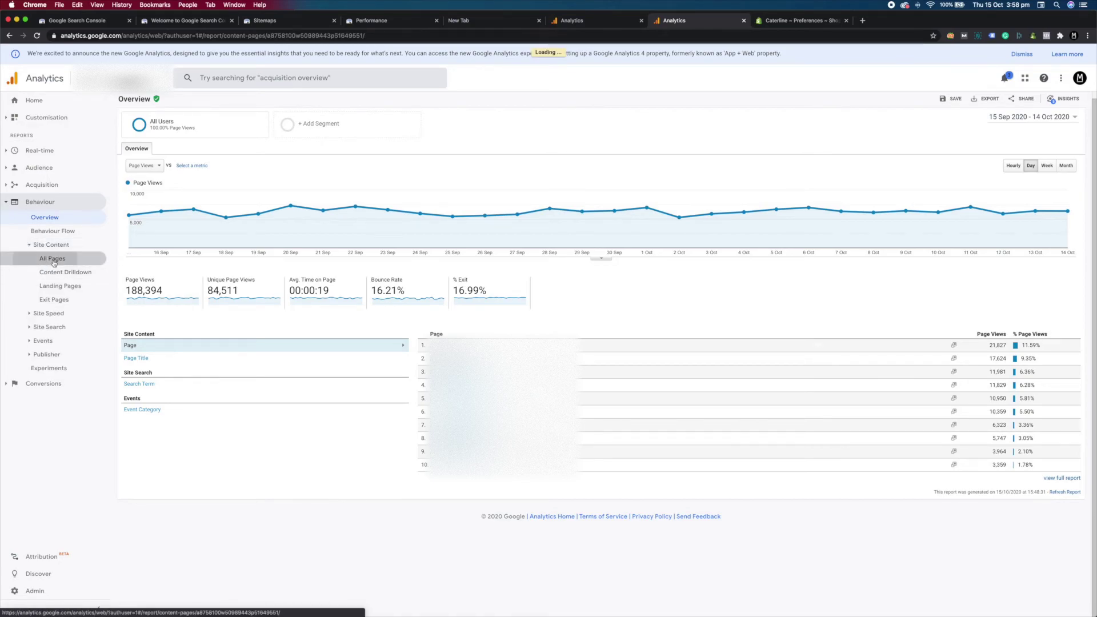
{"action": "left_click", "coordinate": [54, 261]}
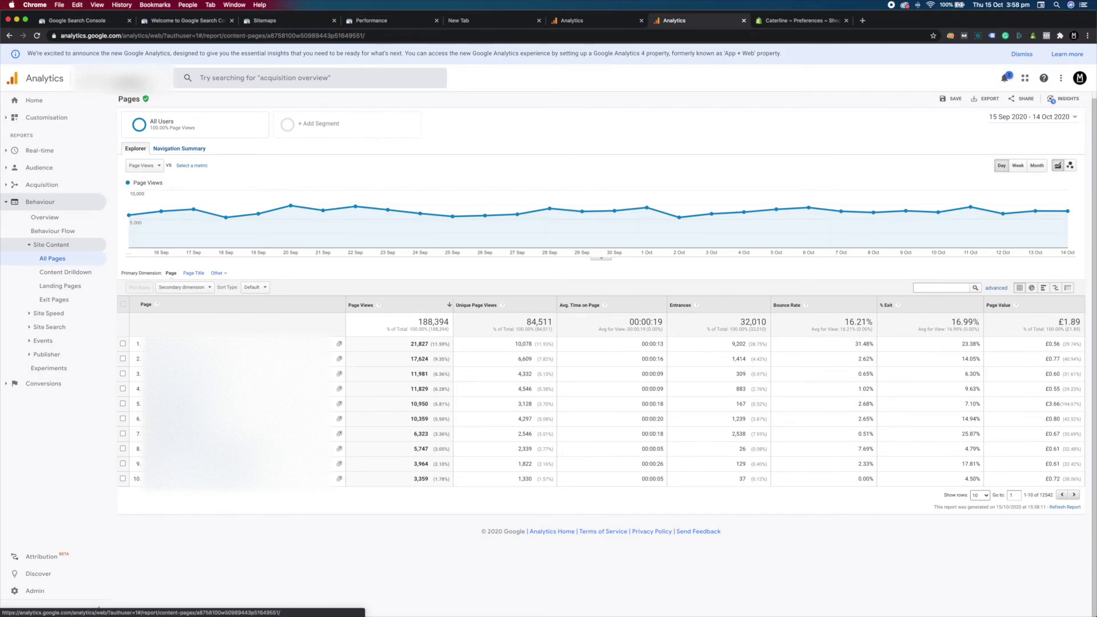
{"action": "left_click", "coordinate": [43, 383]}
Check the E-commerce Overview (£25,286.26 revenue, 958 transactions), then the Shopping Behaviour funnel
{"action": "left_click", "coordinate": [45, 412]}
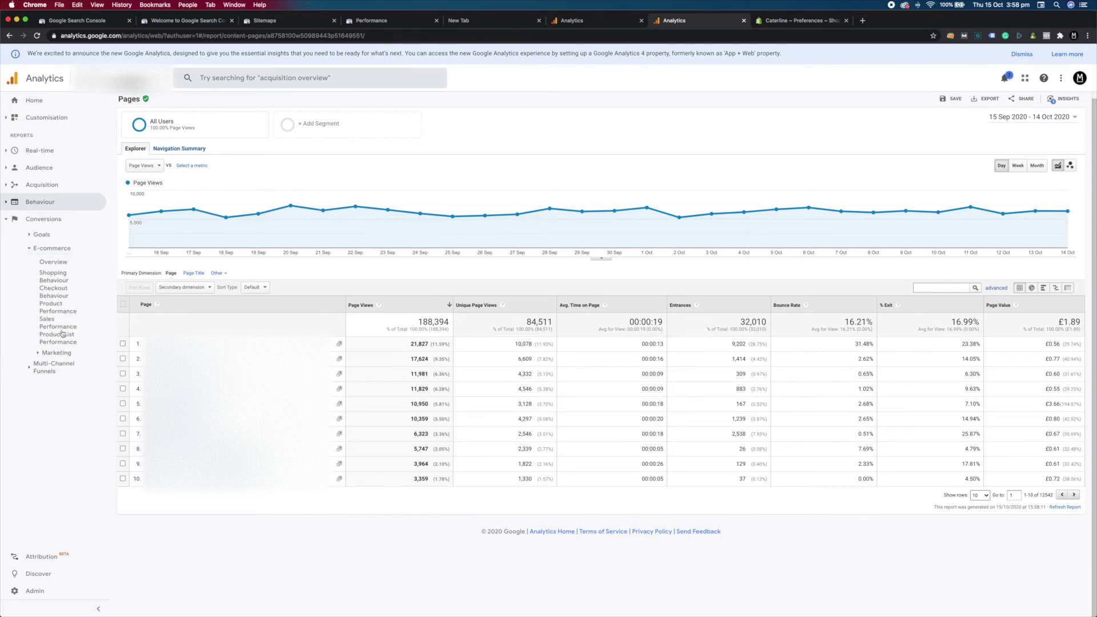
{"action": "left_click", "coordinate": [60, 261]}
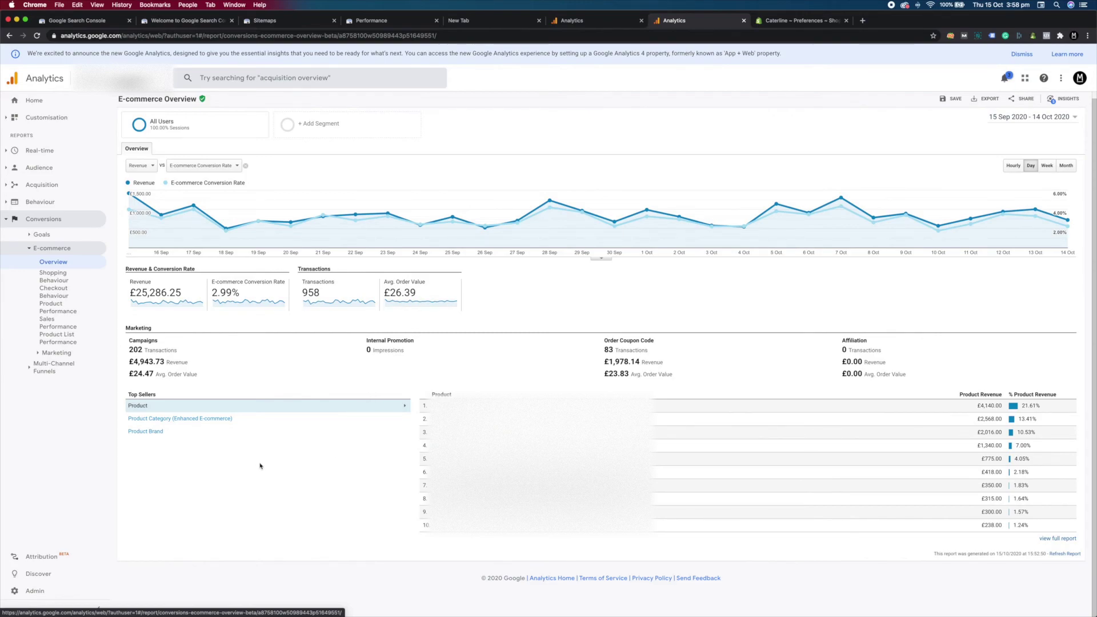
{"action": "left_click", "coordinate": [59, 279]}
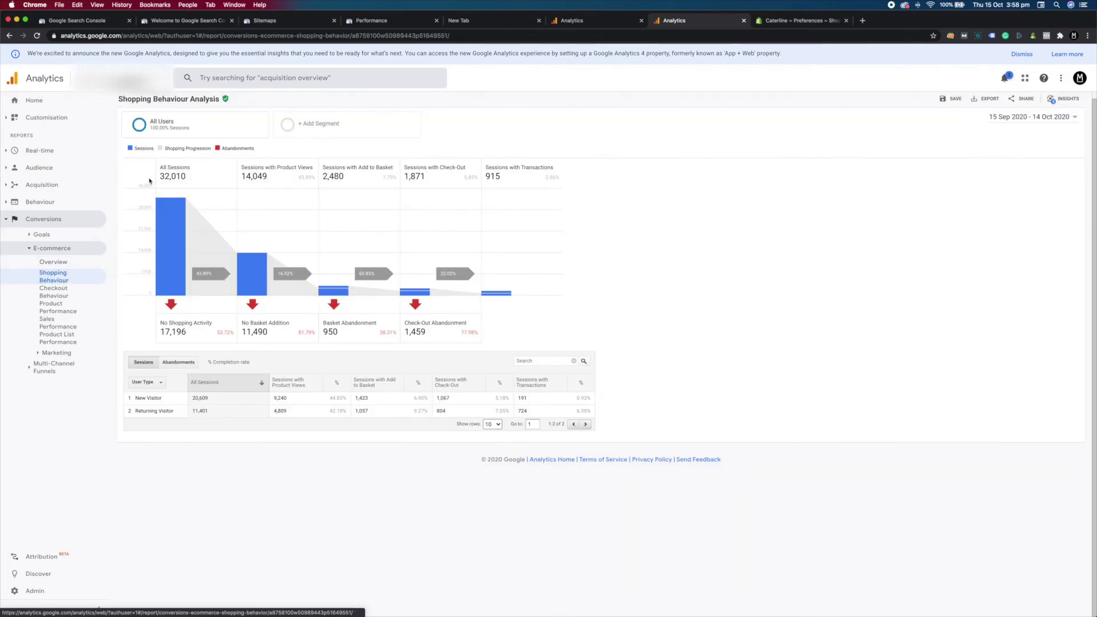